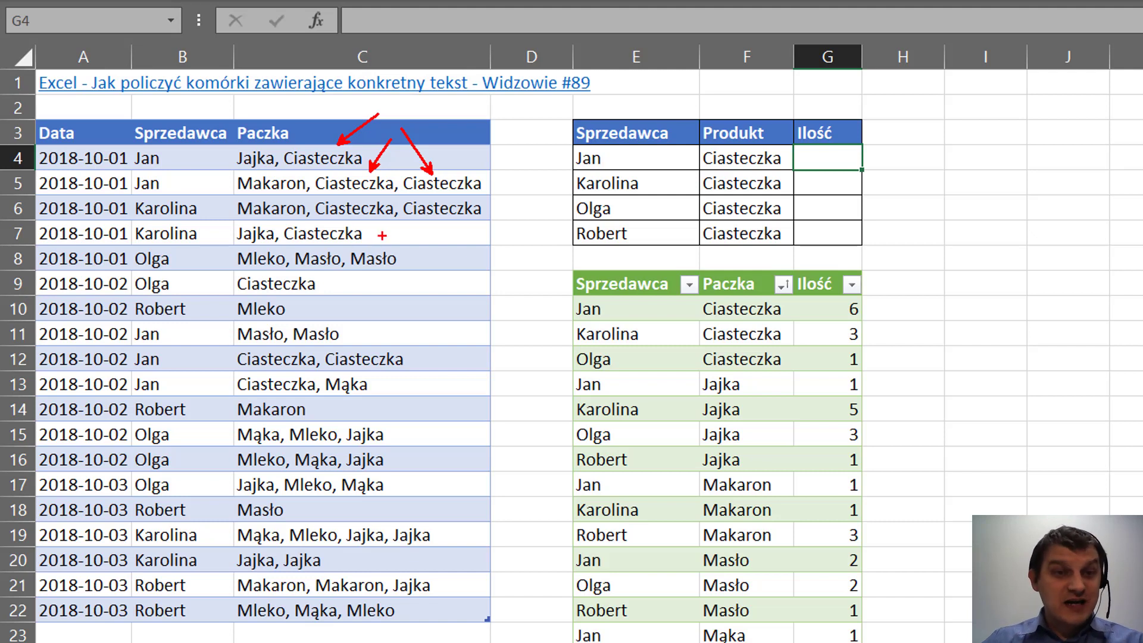
# Step: Draw arrows marking the Ciasteczka entries in C6, then clear the annotations
pyautogui.moveTo(396, 240); pyautogui.dragTo(383, 222)
pyautogui.moveTo(449, 253); pyautogui.dragTo(450, 222)
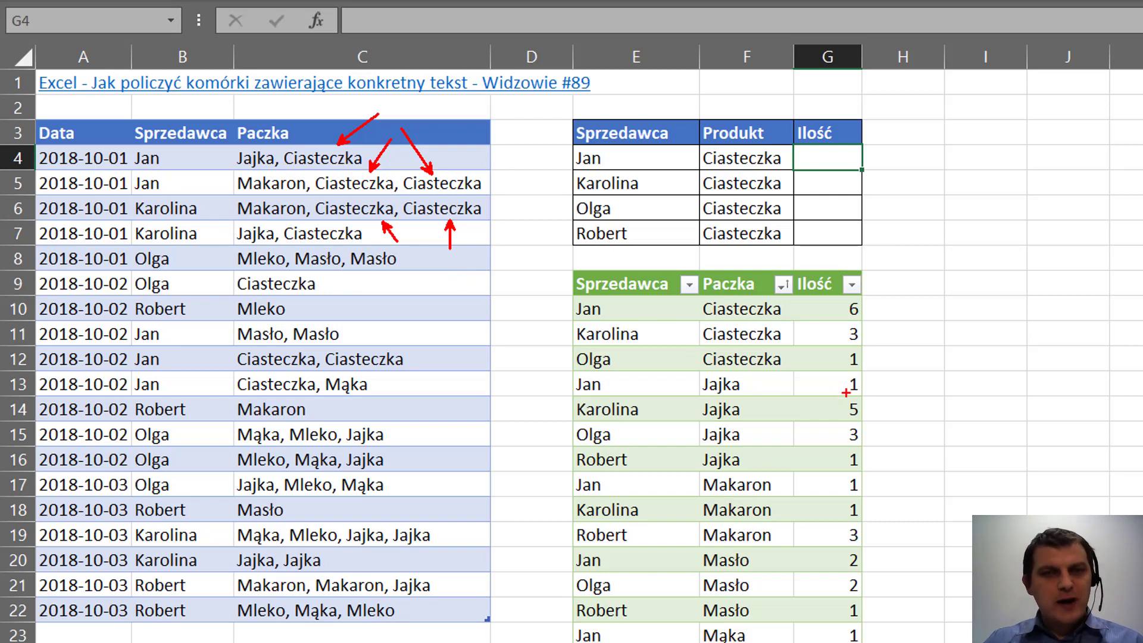
pyautogui.press('Escape')
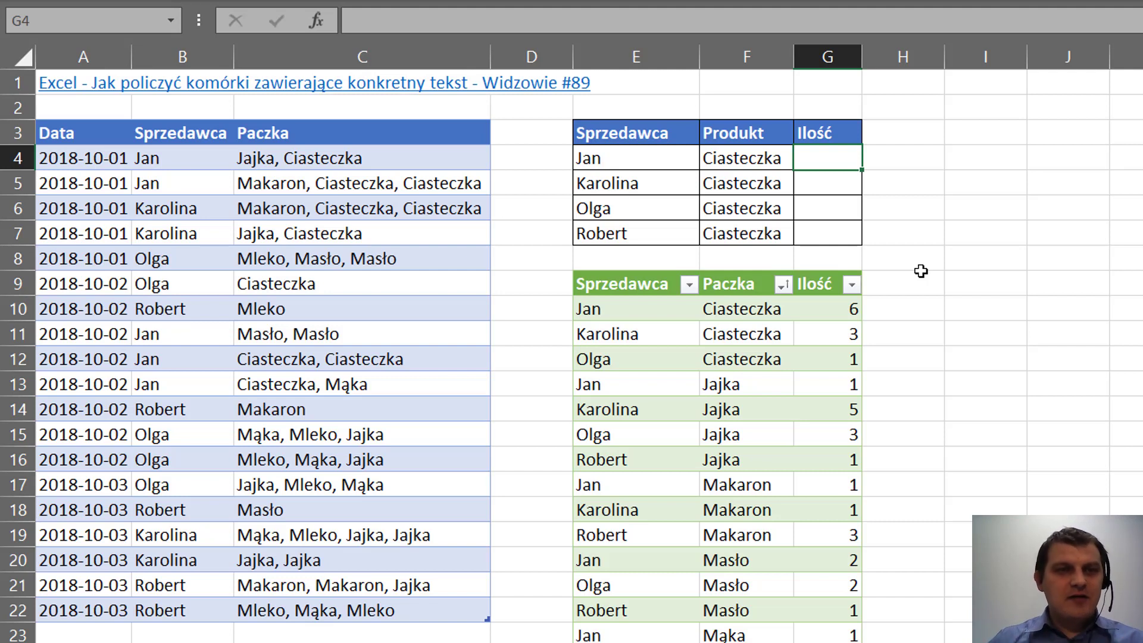
# Step: Point out seller Jan in E4 and the source data, mark E4:F4, and select G4
pyautogui.click(625, 157)
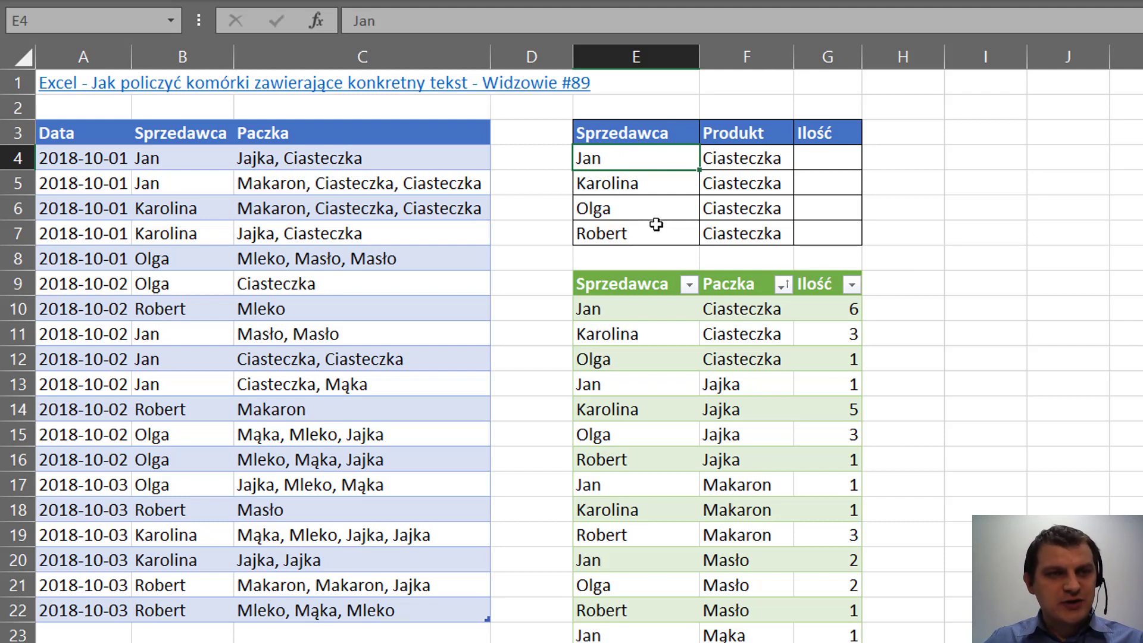
pyautogui.click(211, 158)
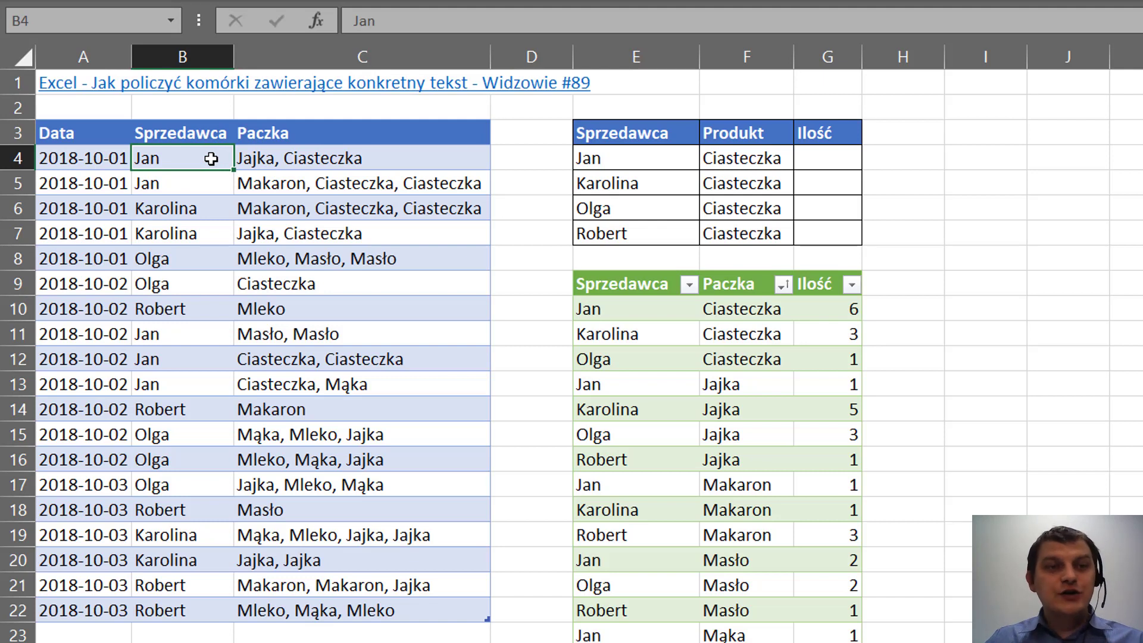
pyautogui.moveTo(661, 167); pyautogui.dragTo(738, 159)
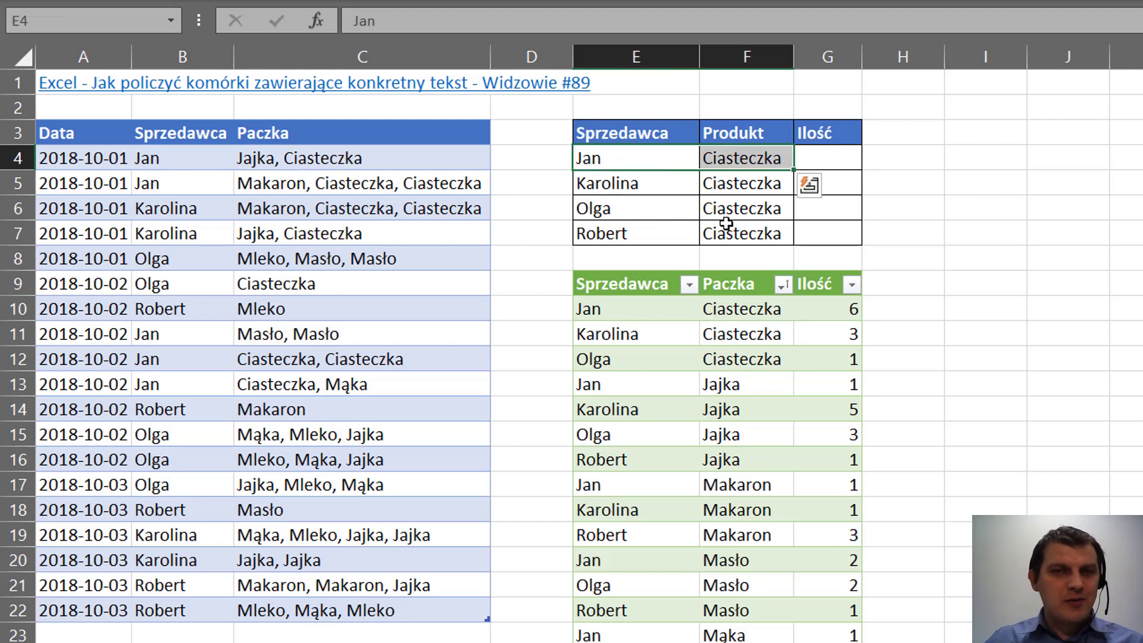
pyautogui.click(833, 158)
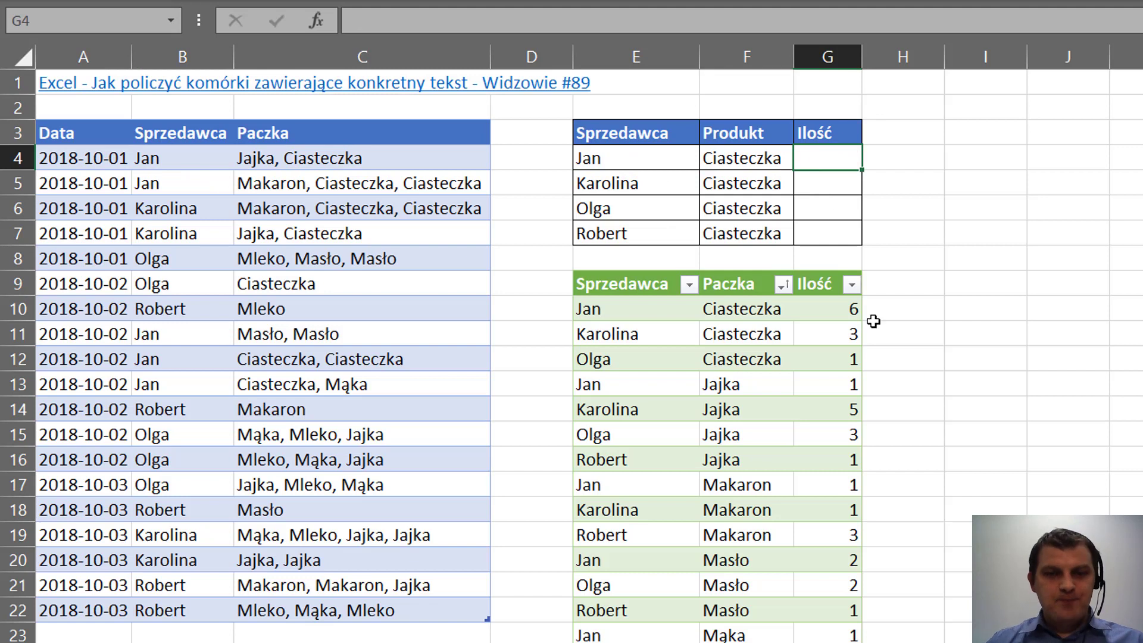
# Step: Start G4's formula as =JEŻELI(tPaczki[Sprzedawca]=E4; to test each seller against E4
pyautogui.write('=')
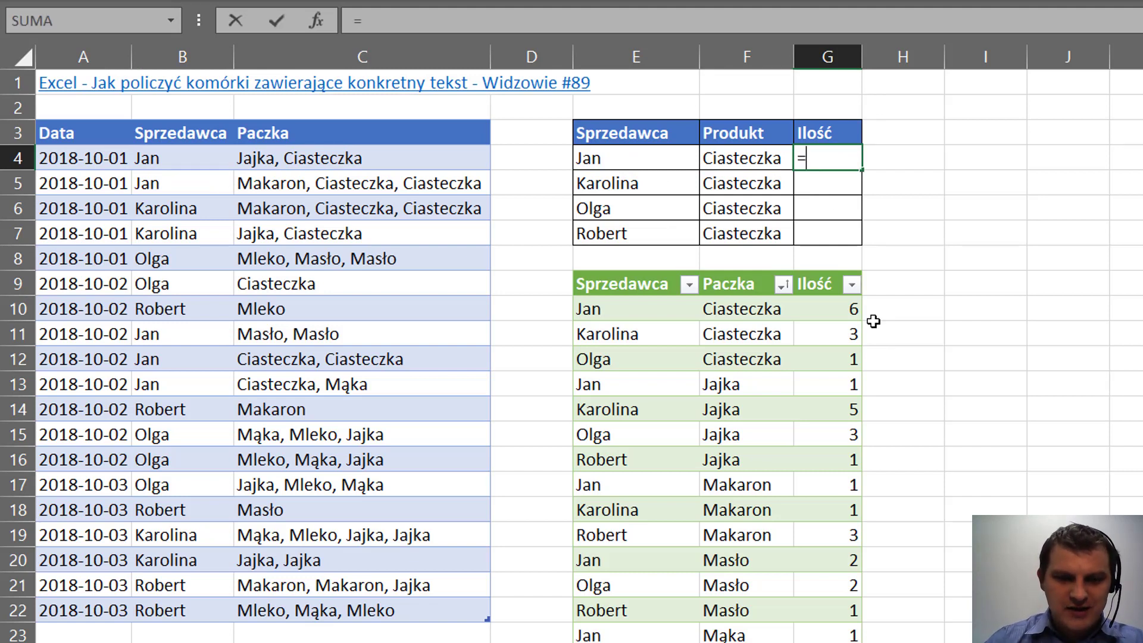
pyautogui.write('je')
pyautogui.press('Tab')
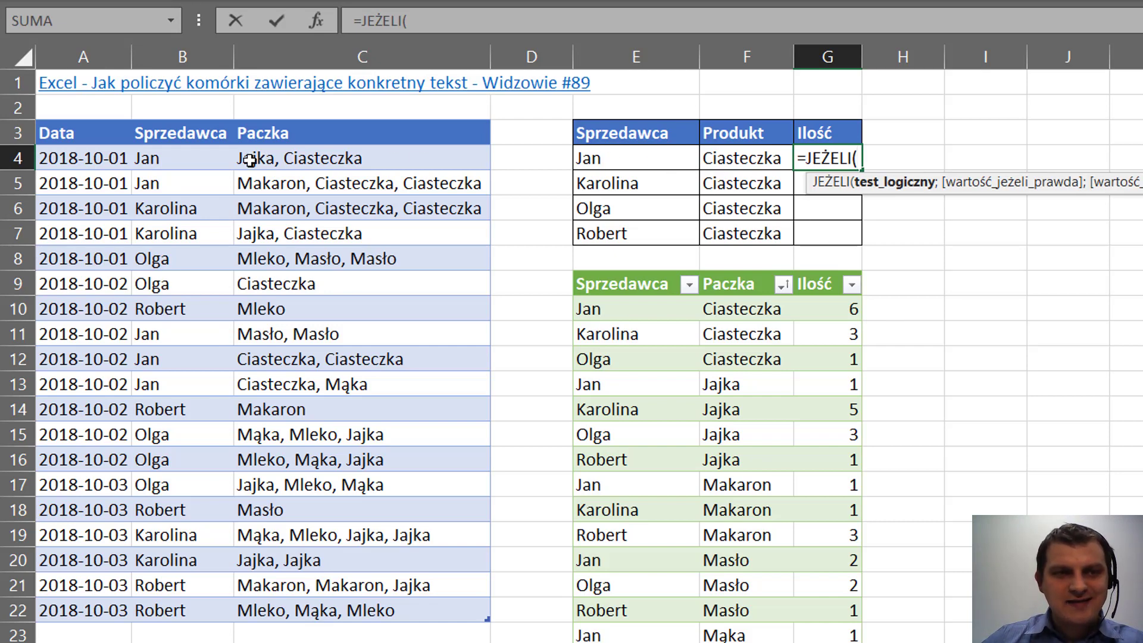
pyautogui.moveTo(198, 157); pyautogui.dragTo(196, 609)
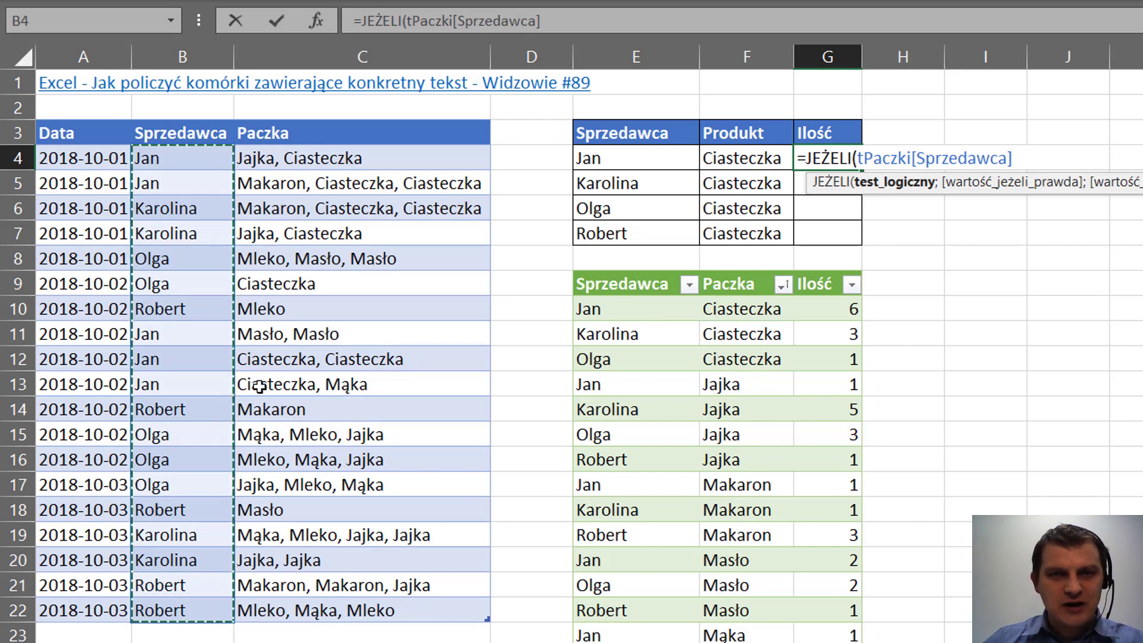
pyautogui.write('=')
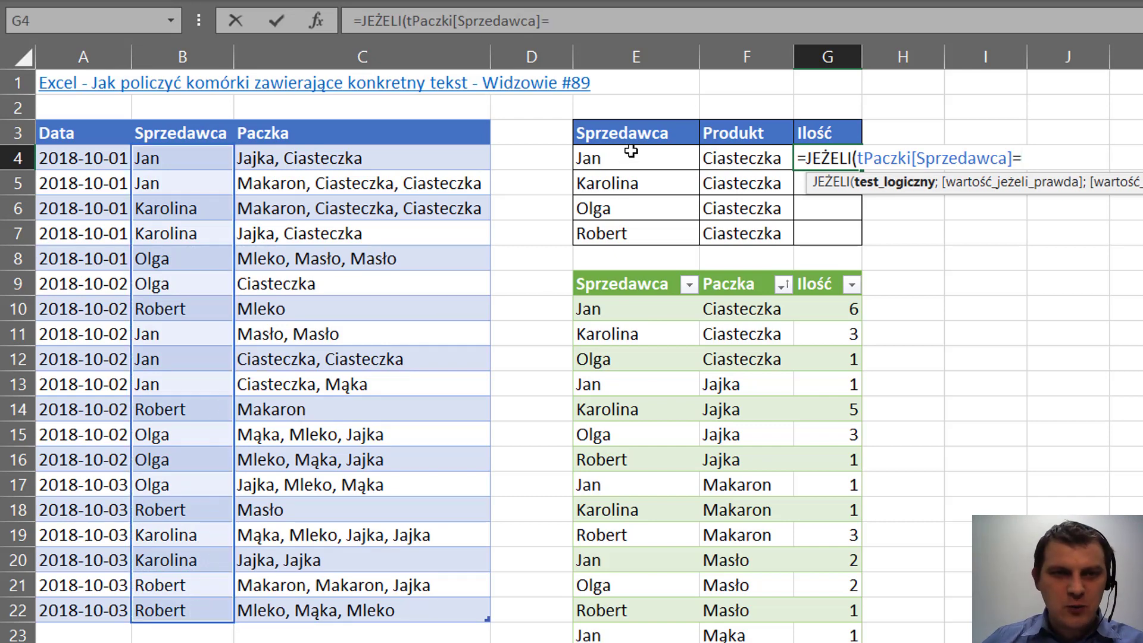
pyautogui.click(631, 158)
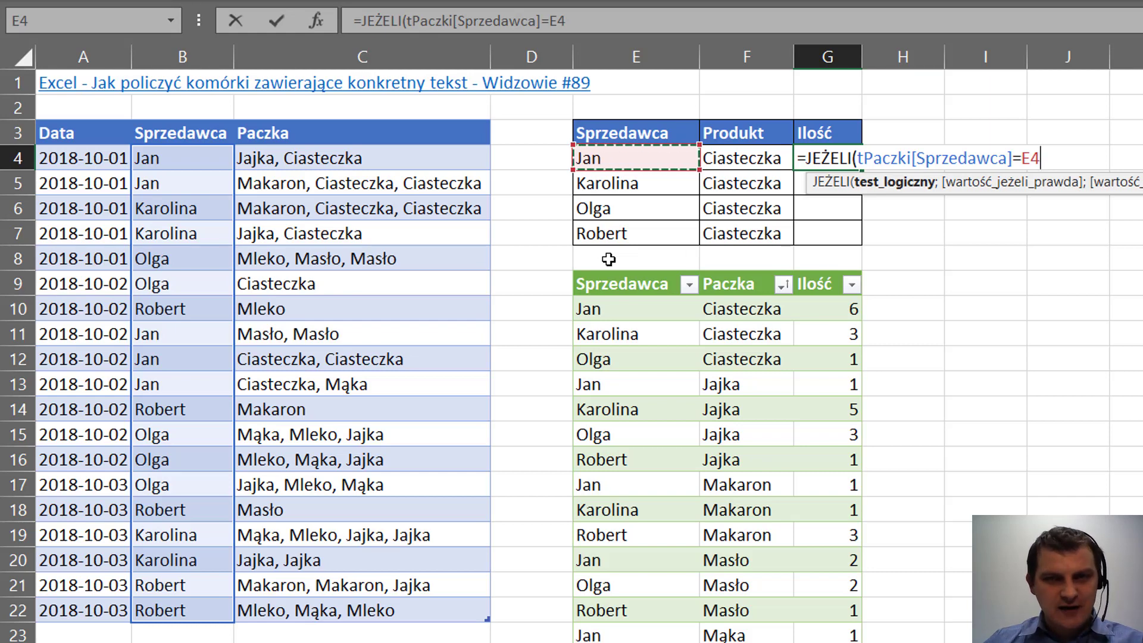
pyautogui.write(';')
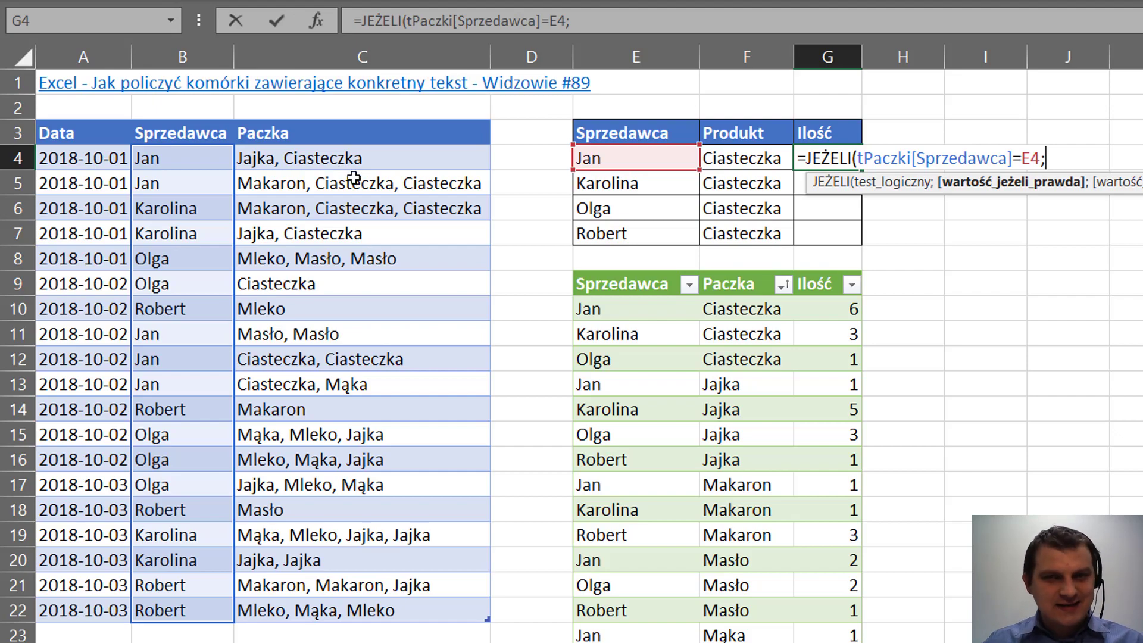
# Step: Add PODSTAW(tPaczki[Paczka];F4;"") as the JEŻELI true value and select that argument
pyautogui.write('p')
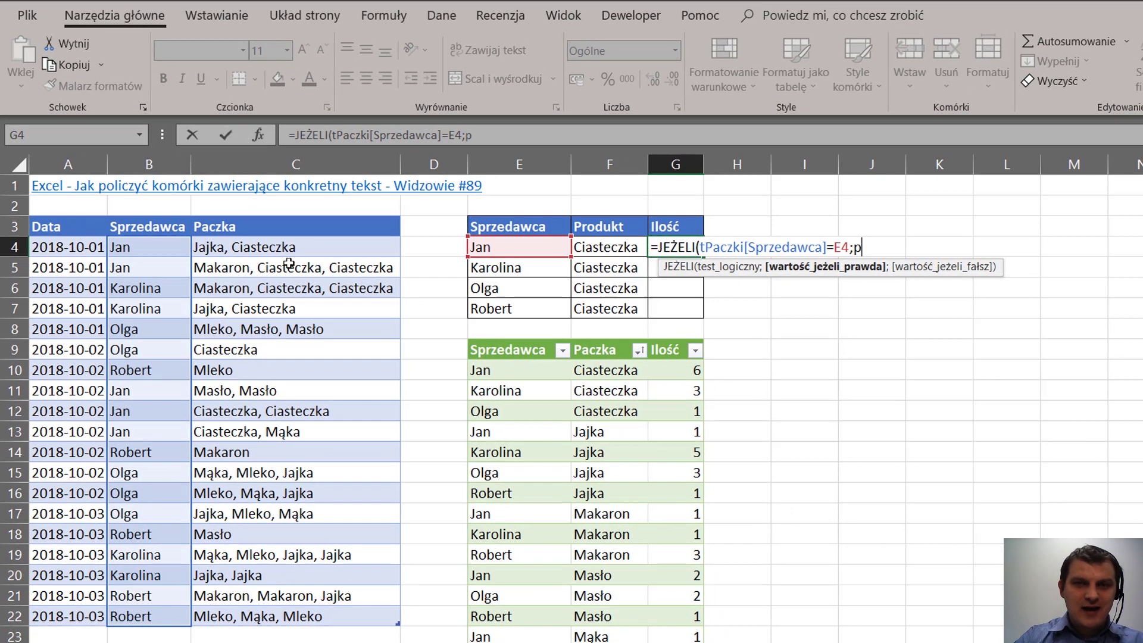
pyautogui.write('od')
pyautogui.press('Down')
pyautogui.press('Tab')
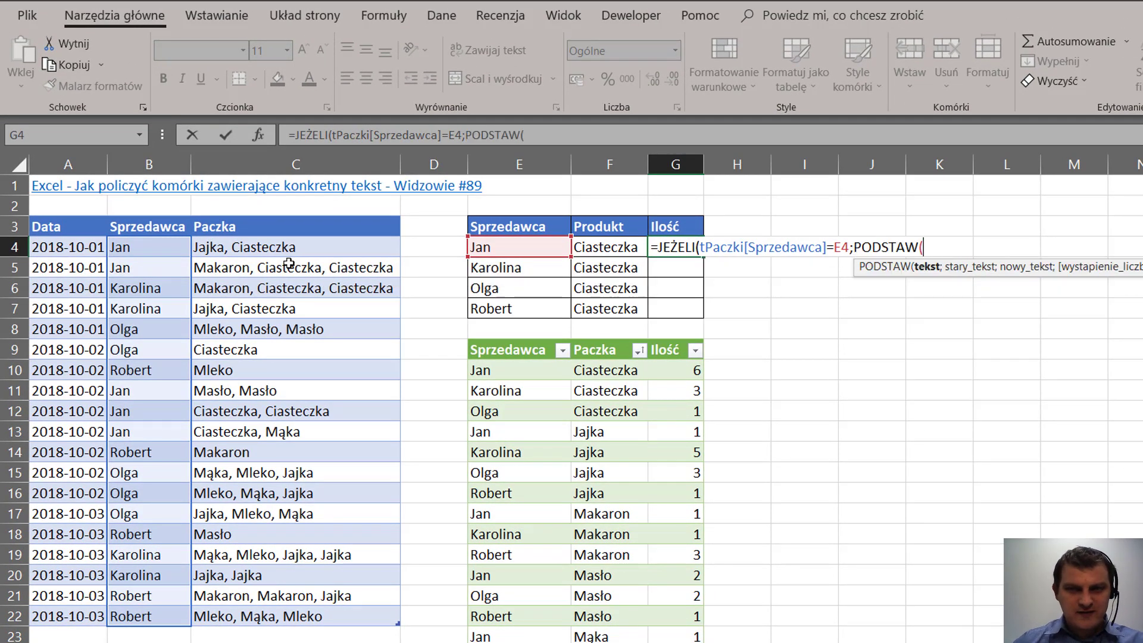
pyautogui.moveTo(282, 247); pyautogui.dragTo(306, 624)
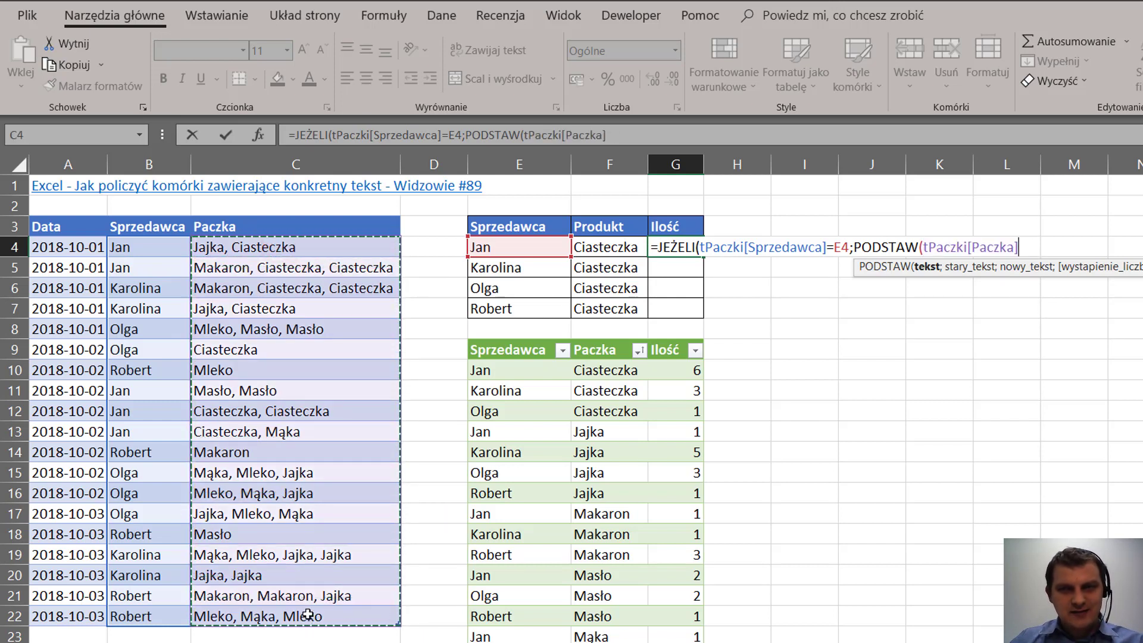
pyautogui.write(';')
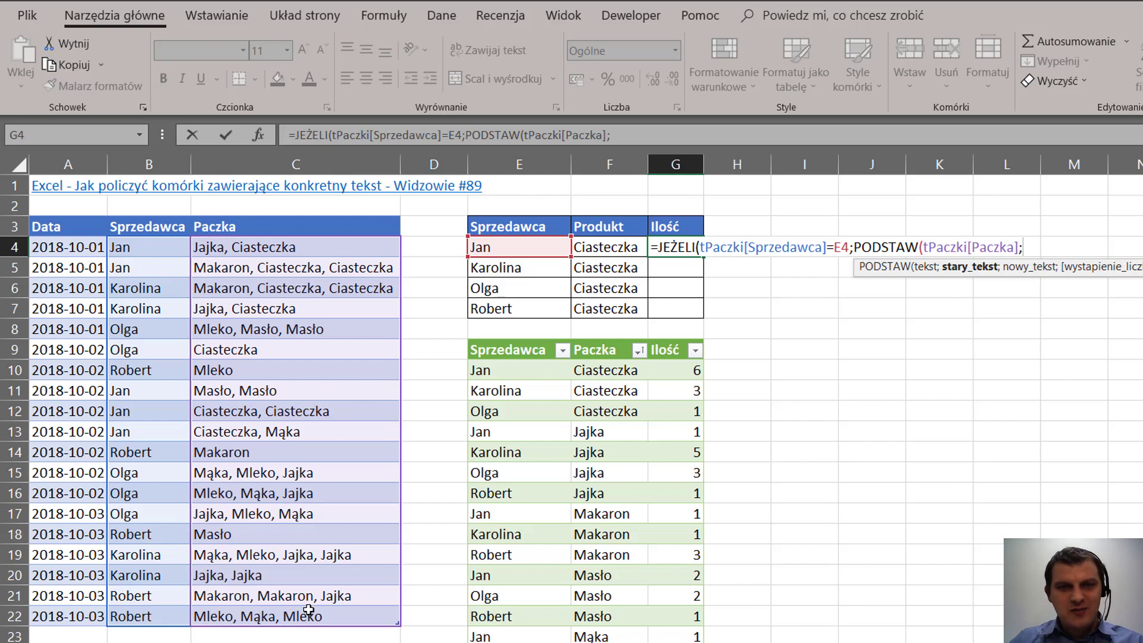
pyautogui.click(617, 247)
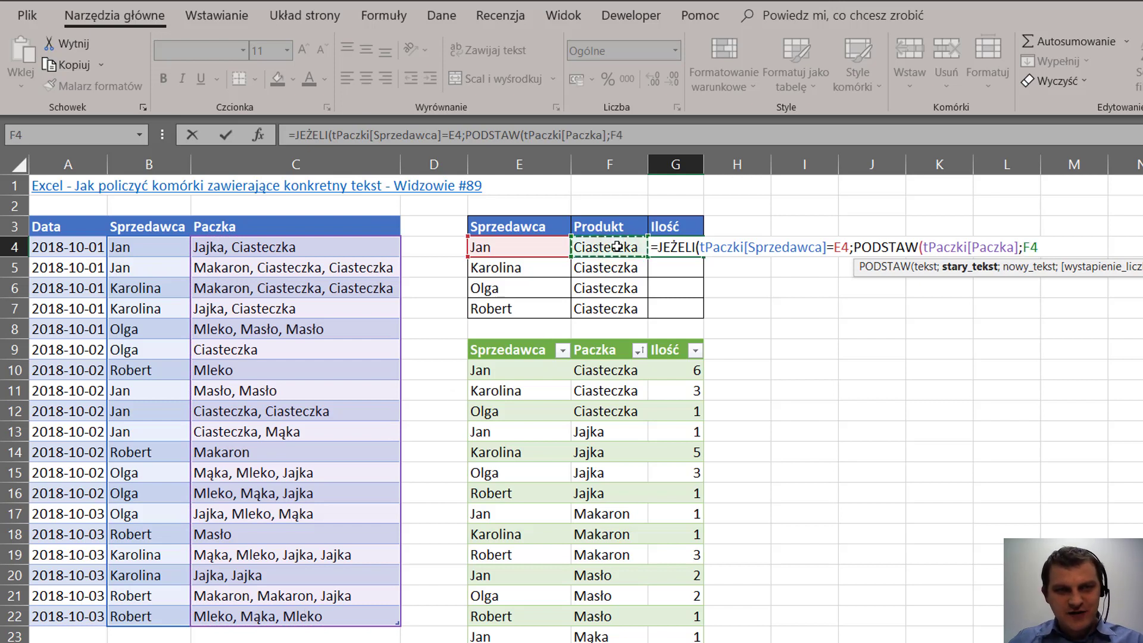
pyautogui.write(';""')
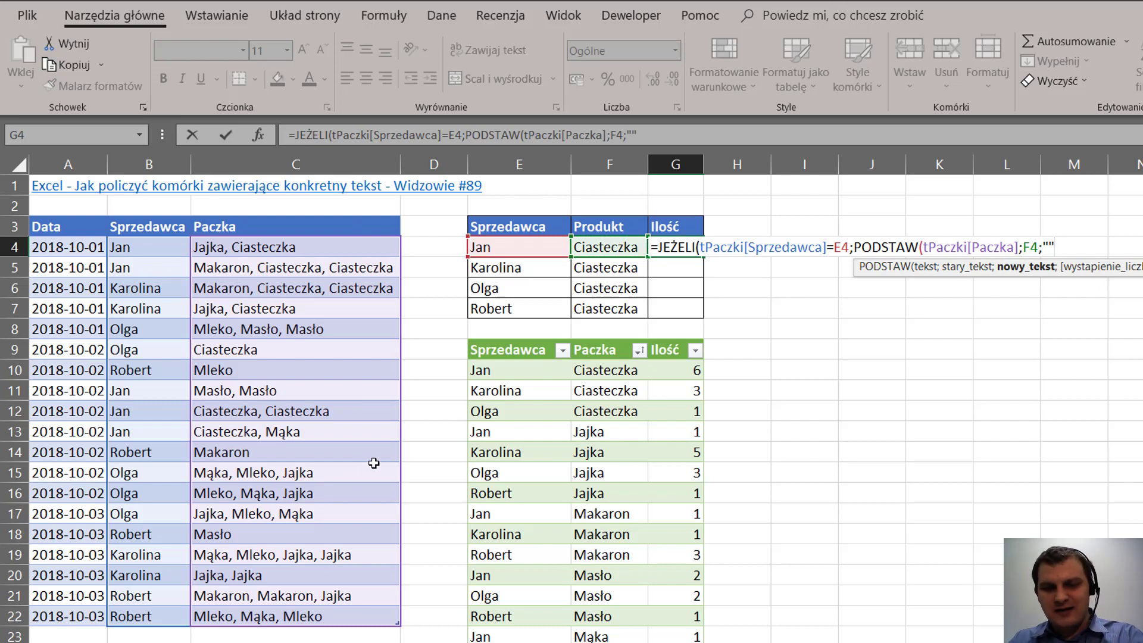
pyautogui.write(')')
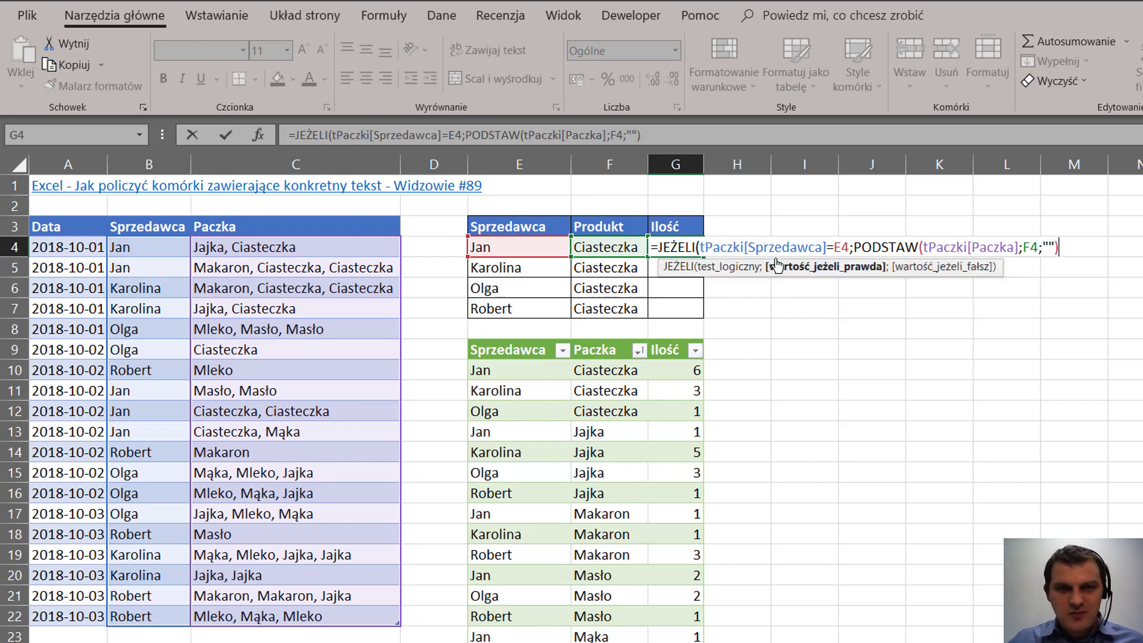
pyautogui.click(864, 269)
# Step: Evaluate the PODSTAW part with F9 to inspect the stripped package texts, then undo it
pyautogui.press('F9')
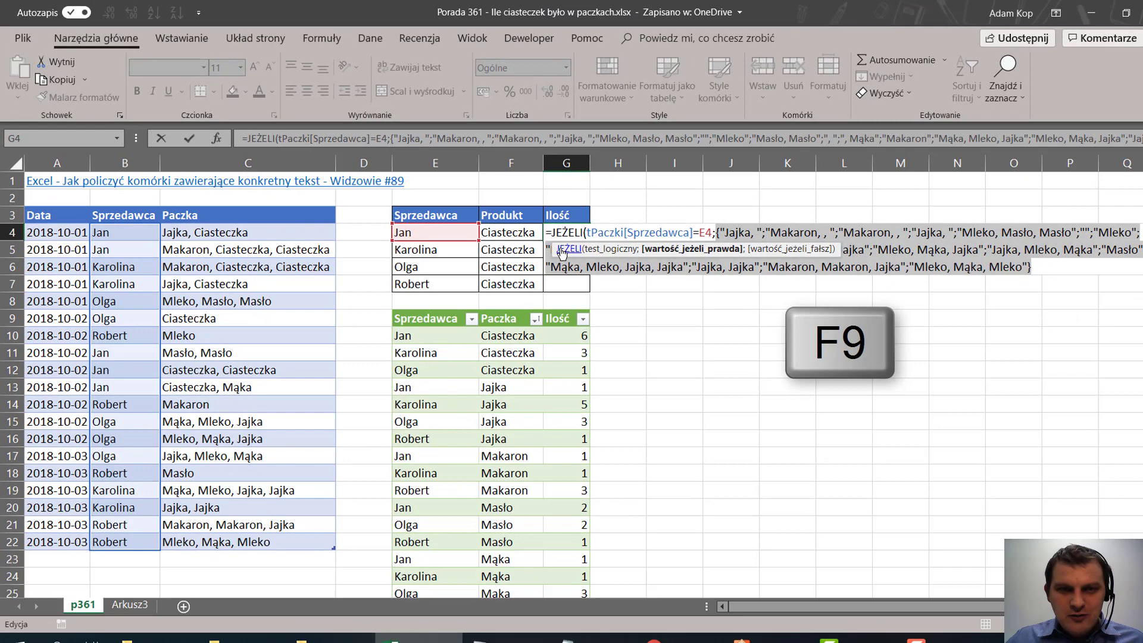
pyautogui.click(557, 249)
pyautogui.moveTo(633, 321); pyautogui.dragTo(744, 306)
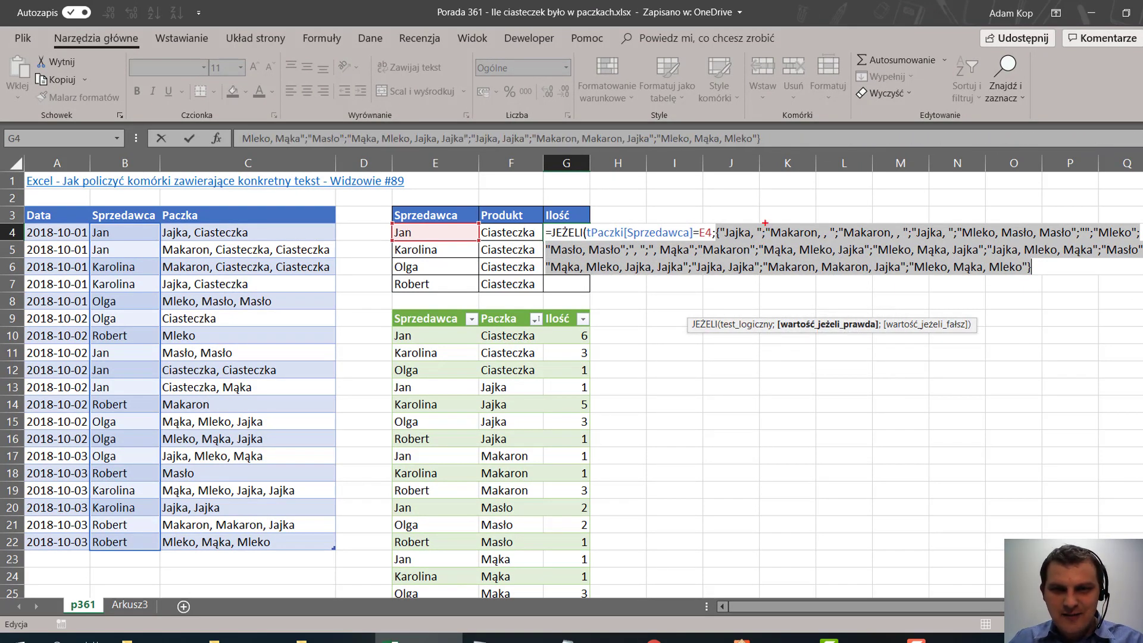
pyautogui.moveTo(767, 220); pyautogui.dragTo(767, 241)
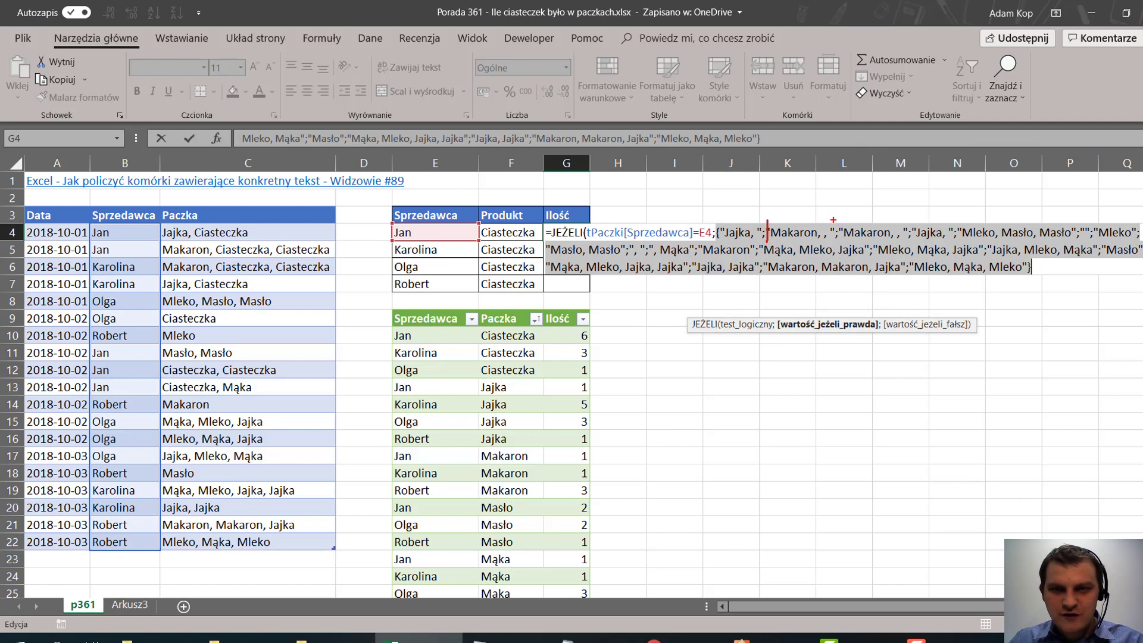
pyautogui.moveTo(834, 220)
pyautogui.mouseDown()
pyautogui.moveTo(836, 235)
pyautogui.moveTo(821, 231)
pyautogui.mouseUp()
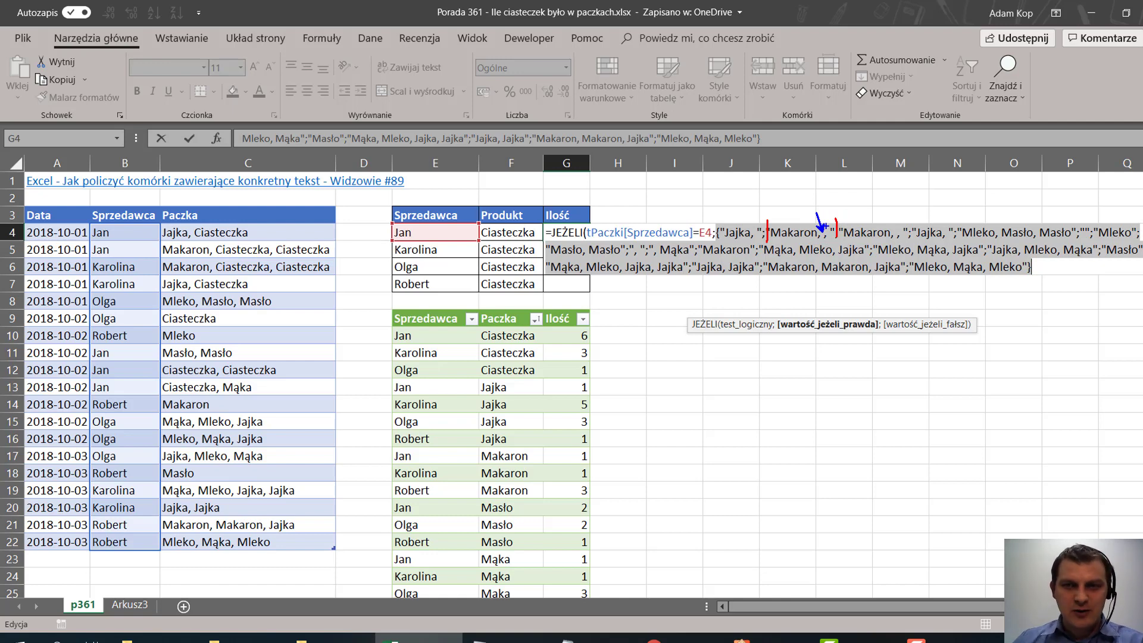
pyautogui.press('Escape')
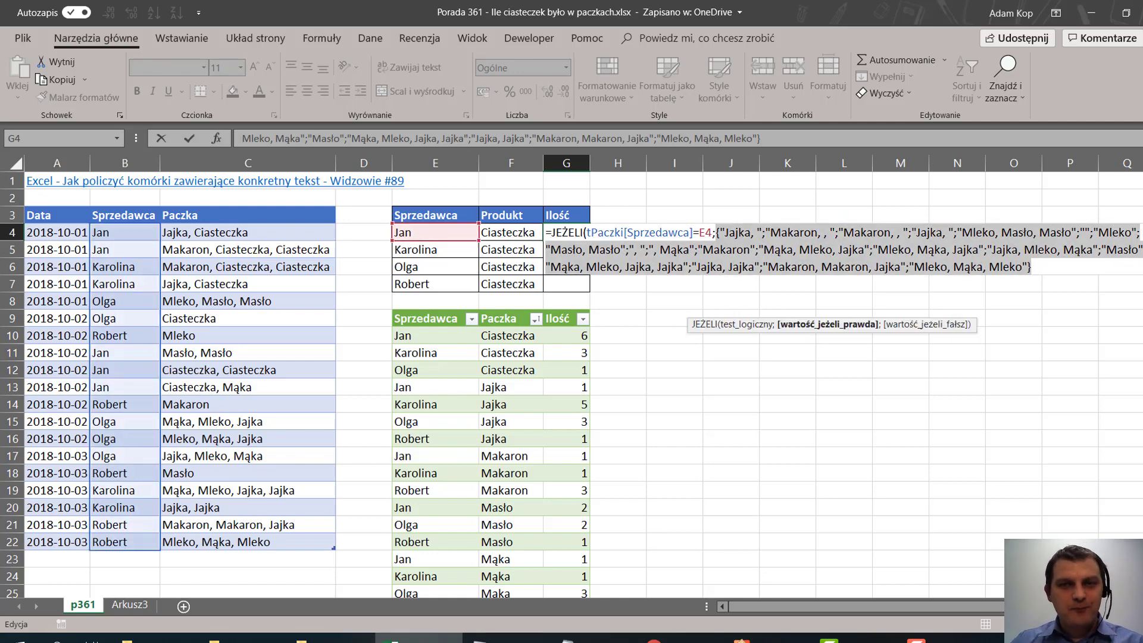
pyautogui.hotkey('ctrl', 'z')
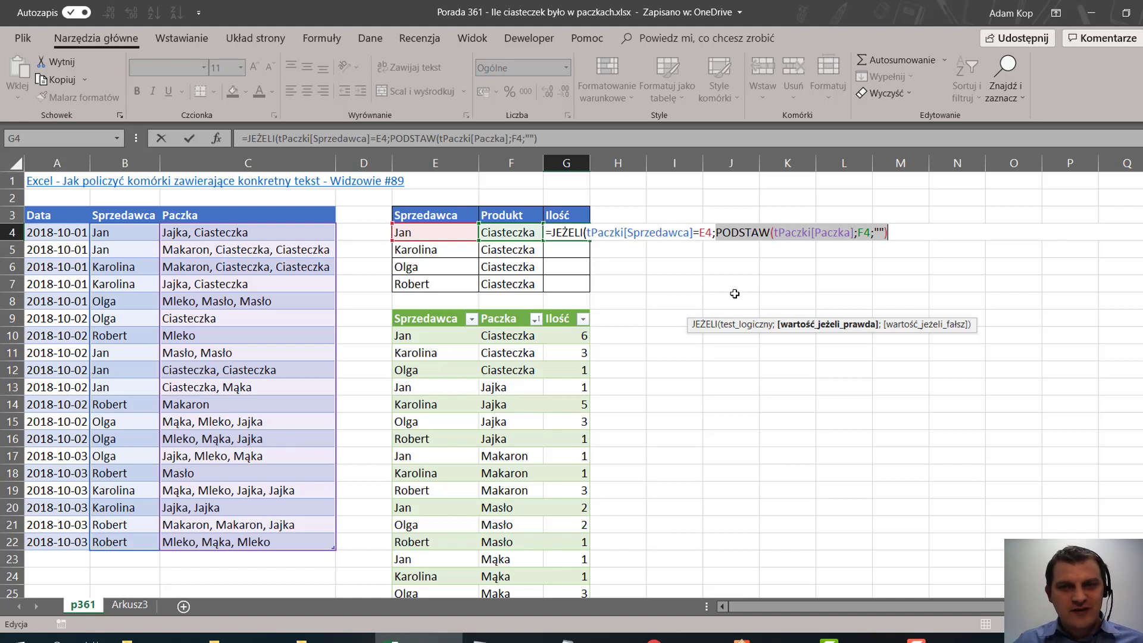
# Step: Make the true value DŁ(tPaczki[Paczka])-DŁ(PODSTAW(...)) and preview its length-difference array
pyautogui.click(717, 233)
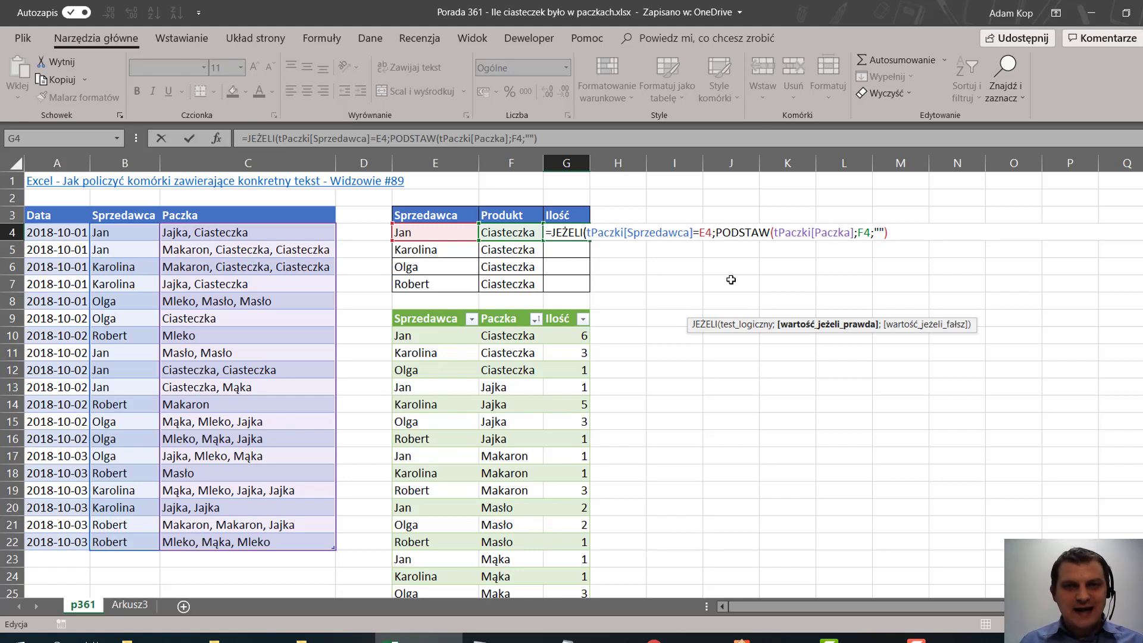
pyautogui.write('d')
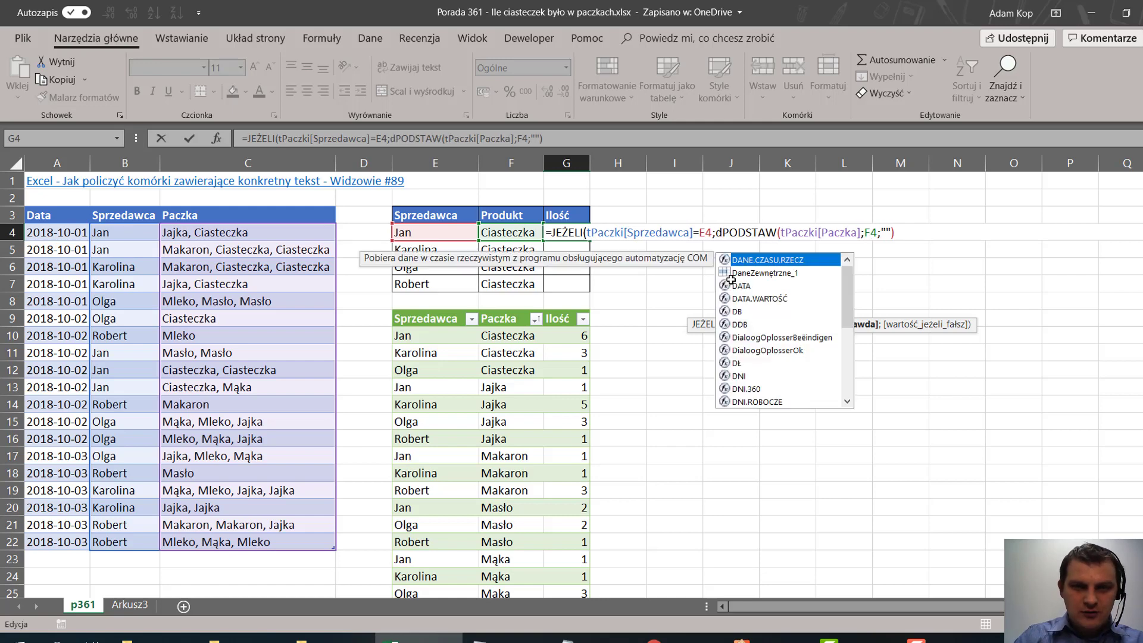
pyautogui.write('ł(')
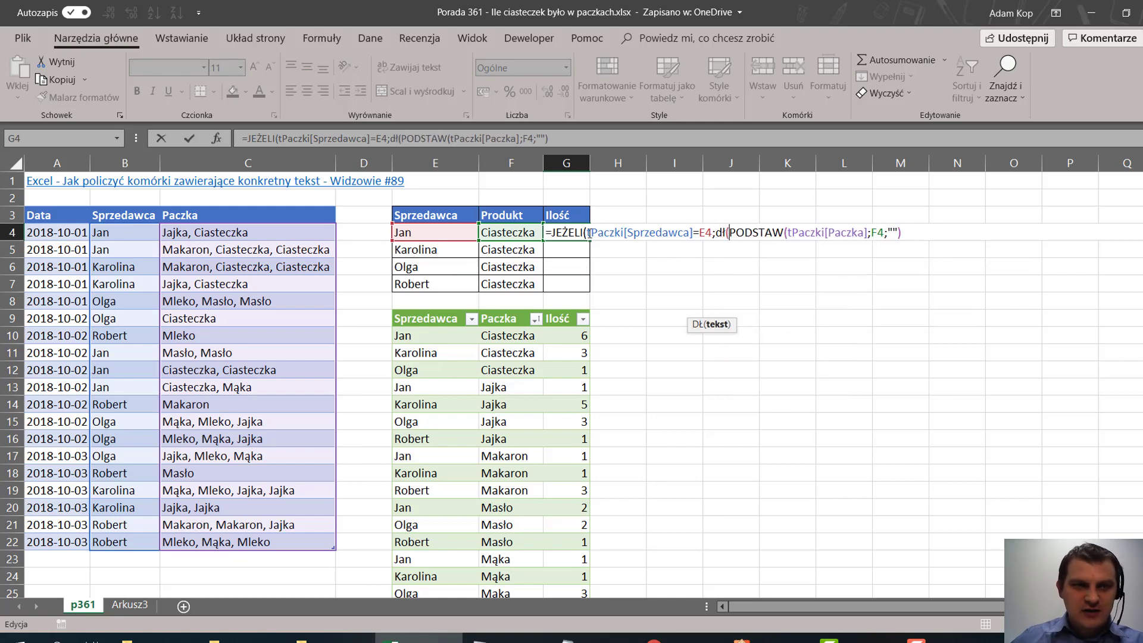
pyautogui.moveTo(242, 233); pyautogui.dragTo(290, 535)
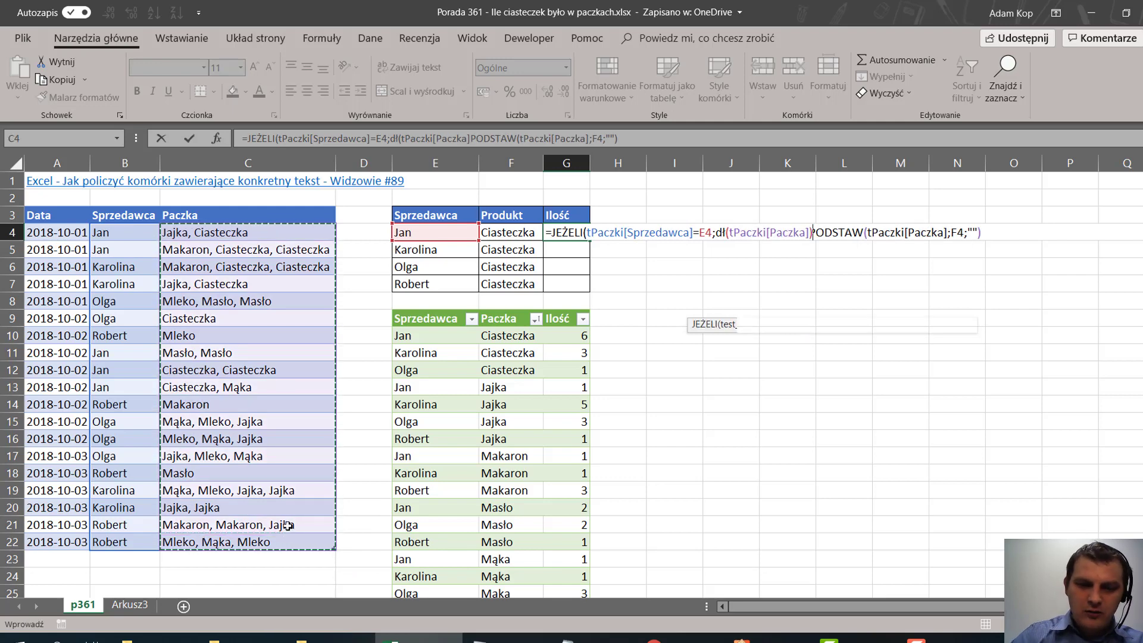
pyautogui.write(')-dł(')
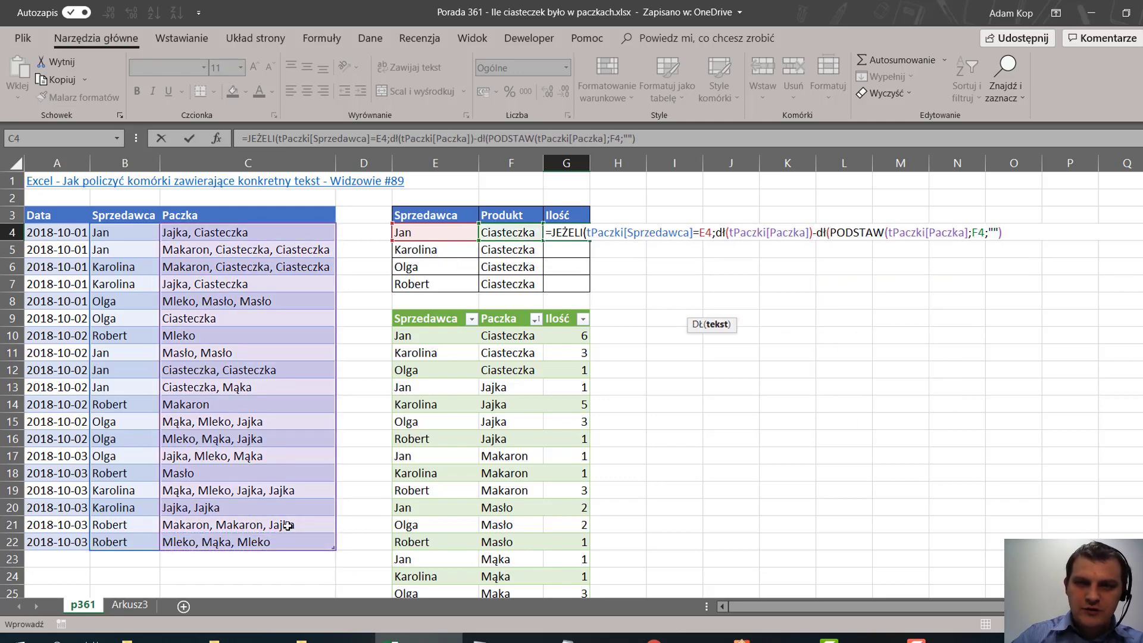
pyautogui.click(1013, 233)
pyautogui.write(')')
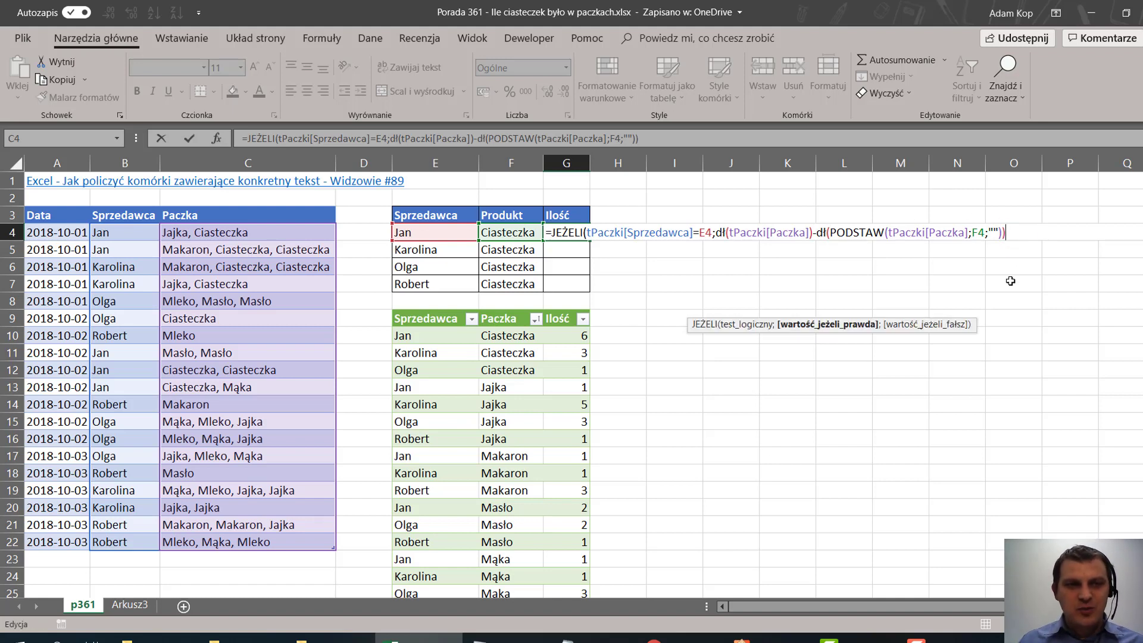
pyautogui.click(808, 326)
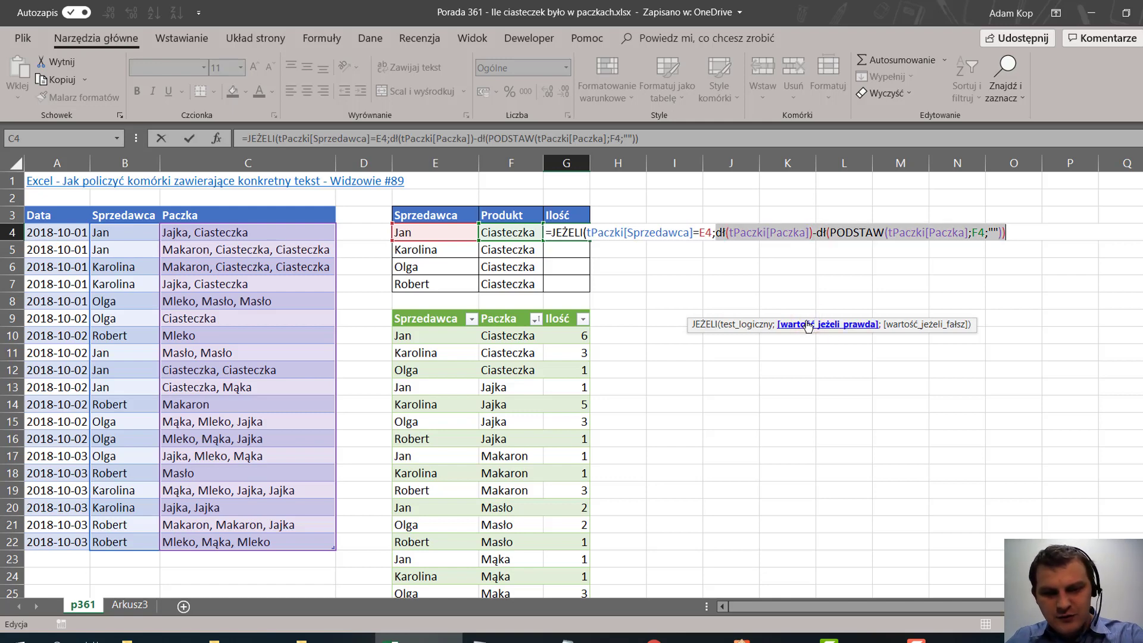
pyautogui.press('F9')
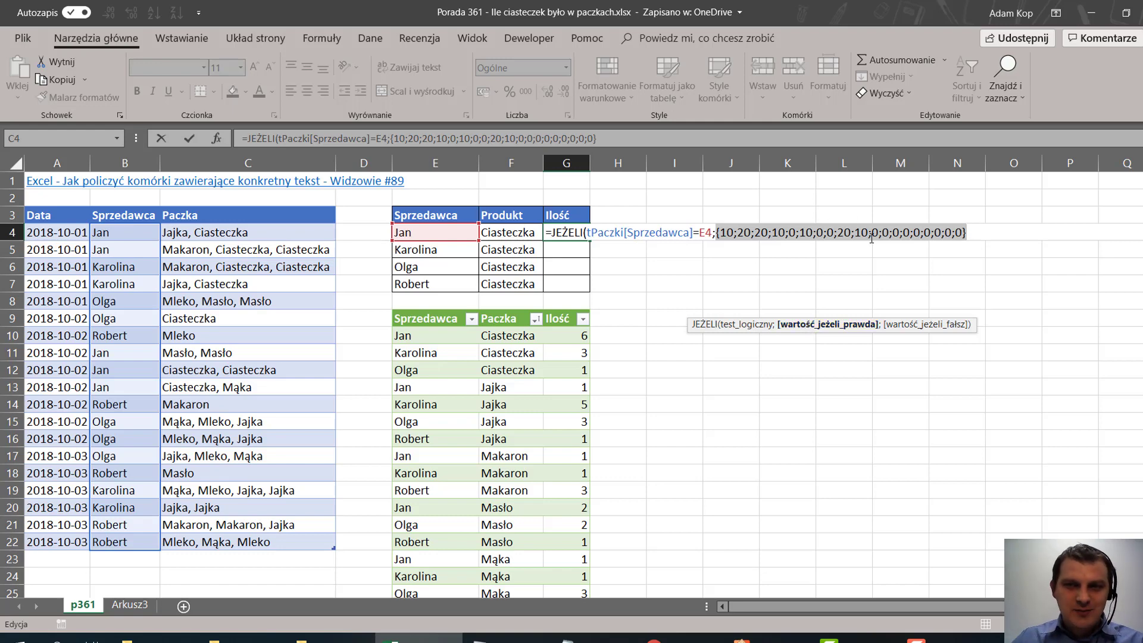
# Step: Wrap the length difference in parentheses, divide it by DŁ(F4), and preview the per-row counts
pyautogui.write('dł(tPaczki[Paczka])-dł(PODSTAW(tPaczki[Paczka];F4;"")')
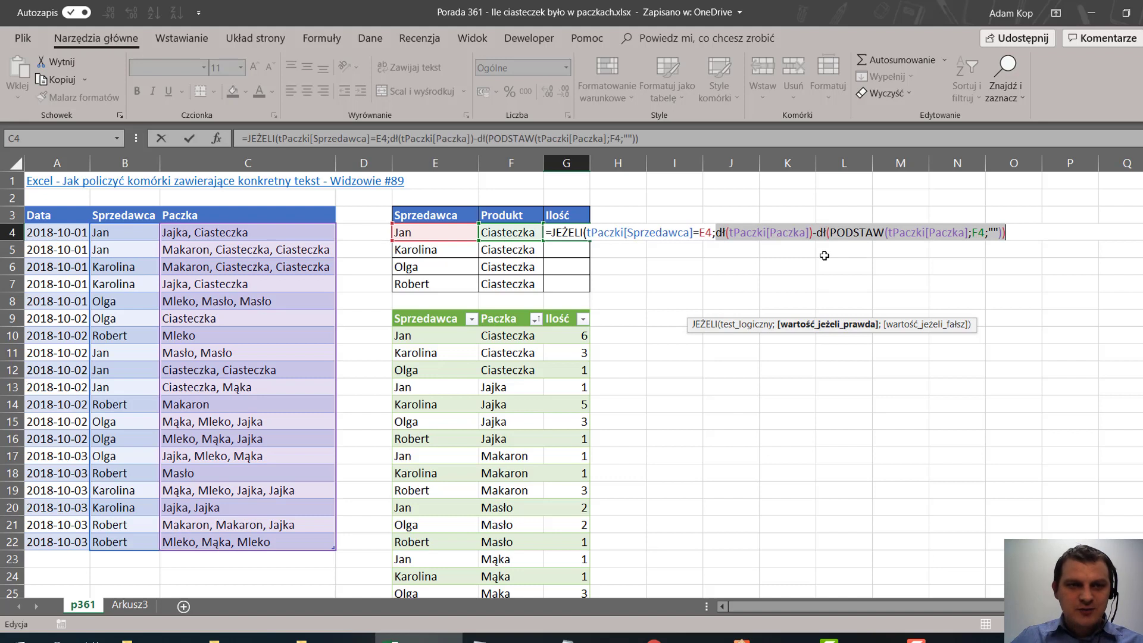
pyautogui.click(716, 234)
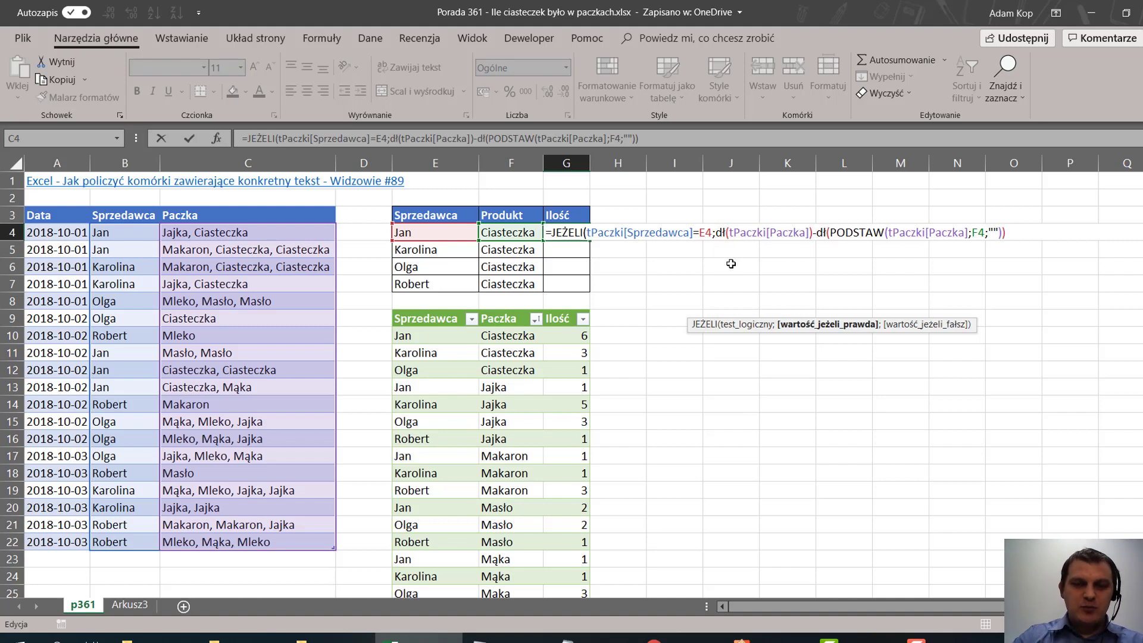
pyautogui.write('(')
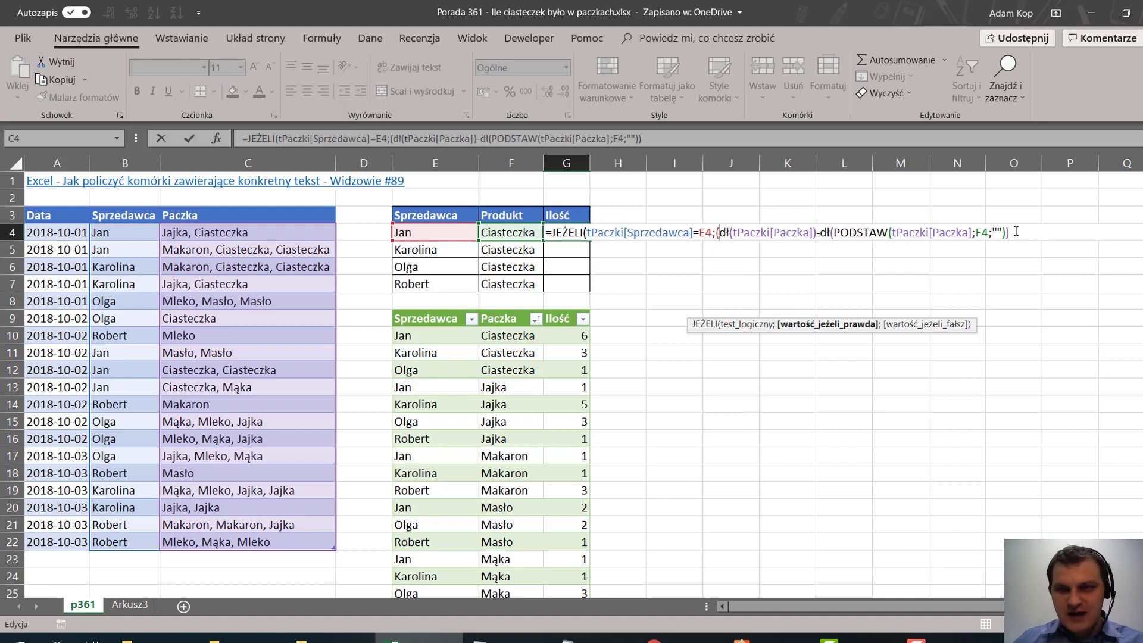
pyautogui.click(1016, 231)
pyautogui.write(')')
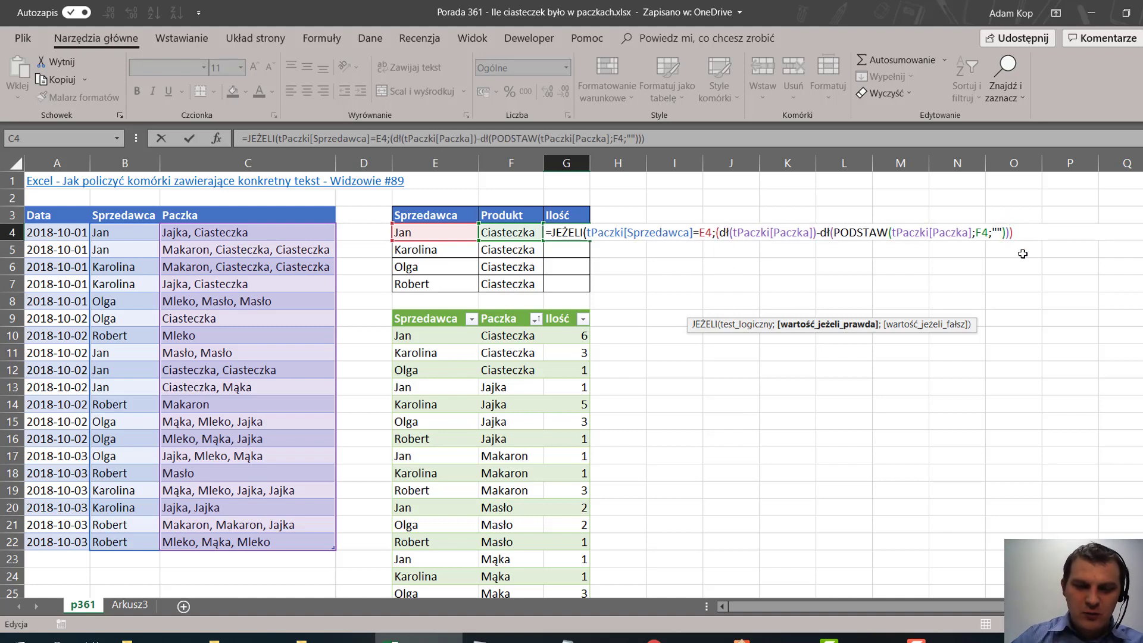
pyautogui.write('/dł(')
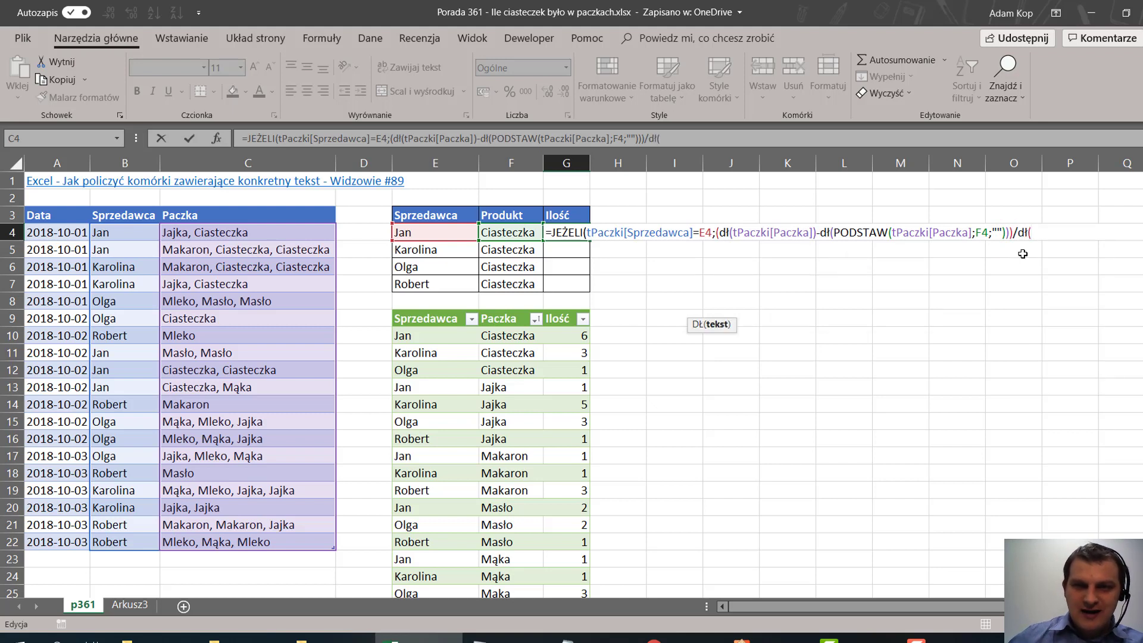
pyautogui.click(521, 236)
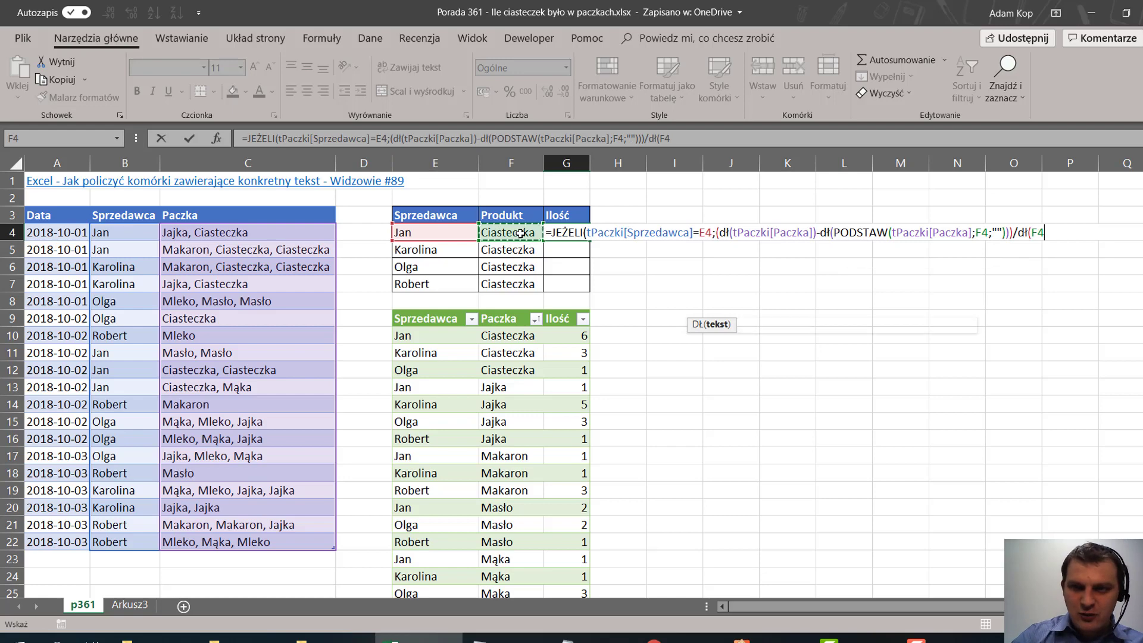
pyautogui.write(')')
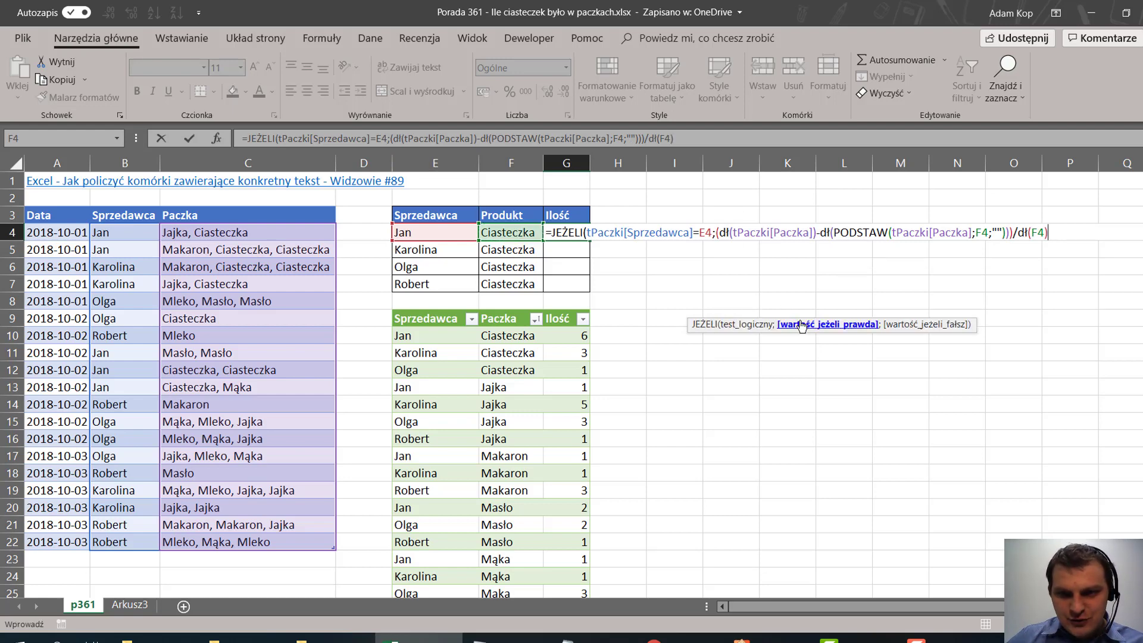
pyautogui.click(803, 325)
pyautogui.press('F9')
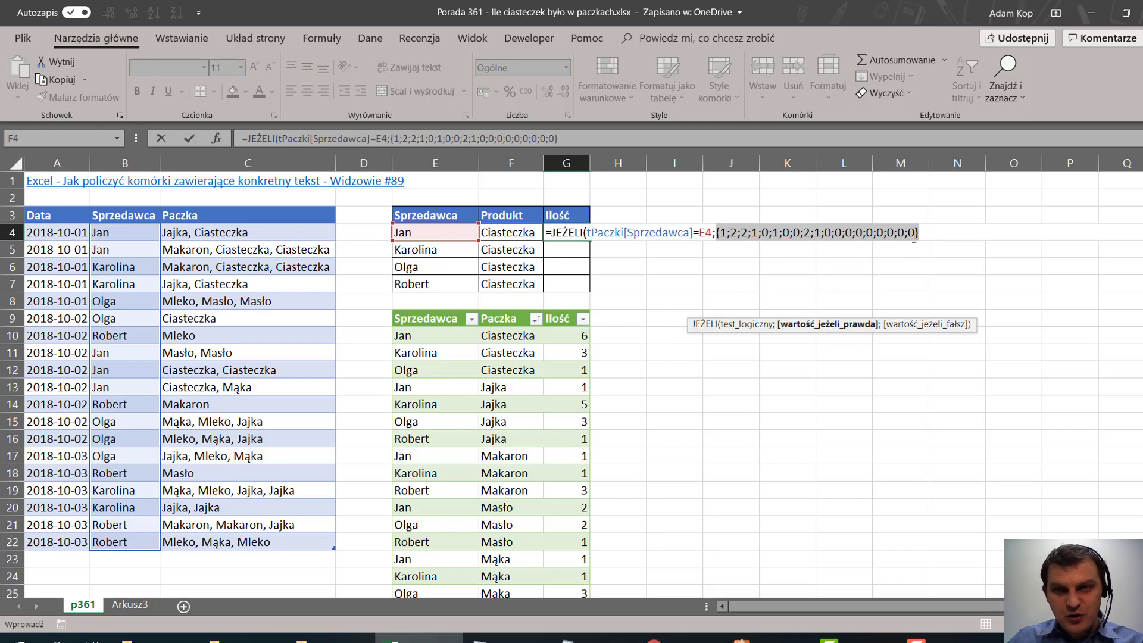
pyautogui.hotkey('ctrl', 'v')
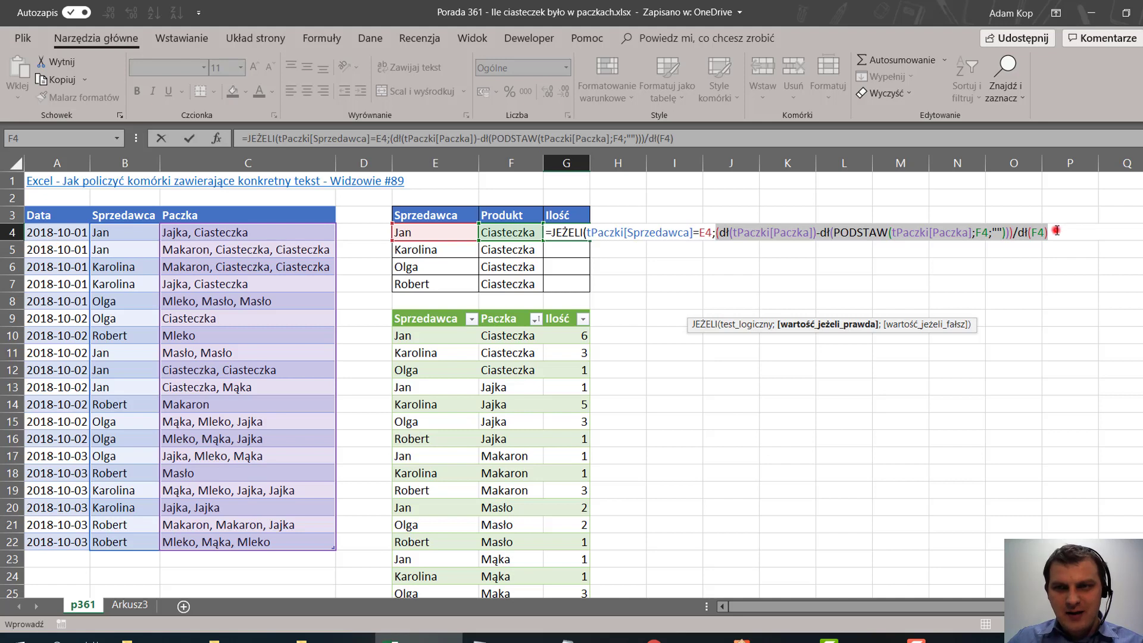
# Step: Add 0 as the JEŻELI false value and evaluate the true argument to check counts
pyautogui.click(1057, 231)
pyautogui.write(';')
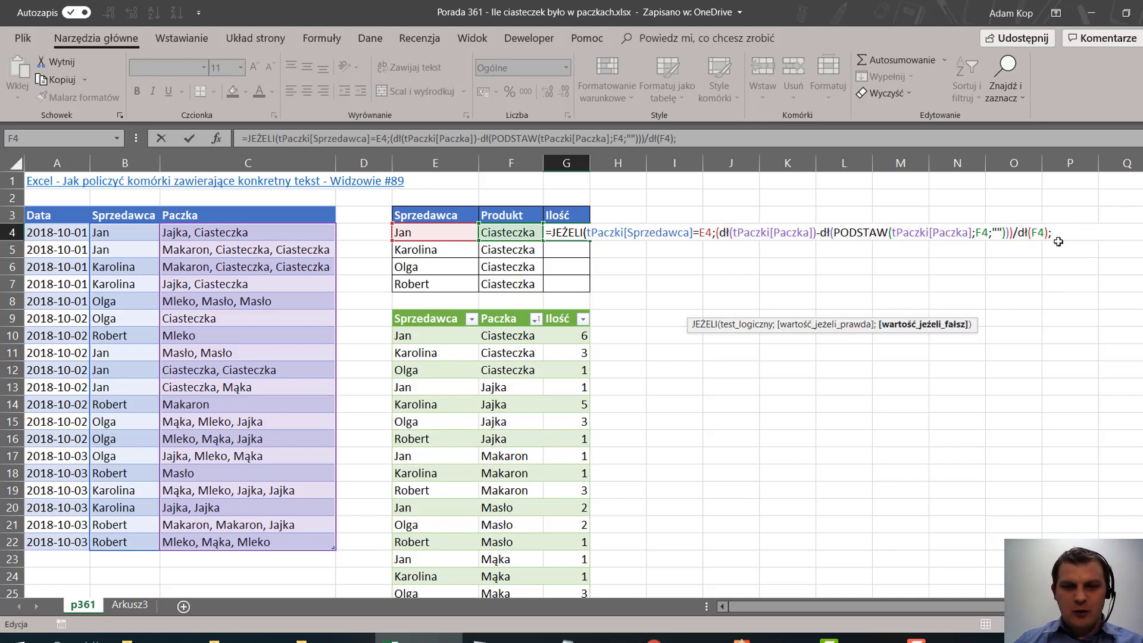
pyautogui.write('0')
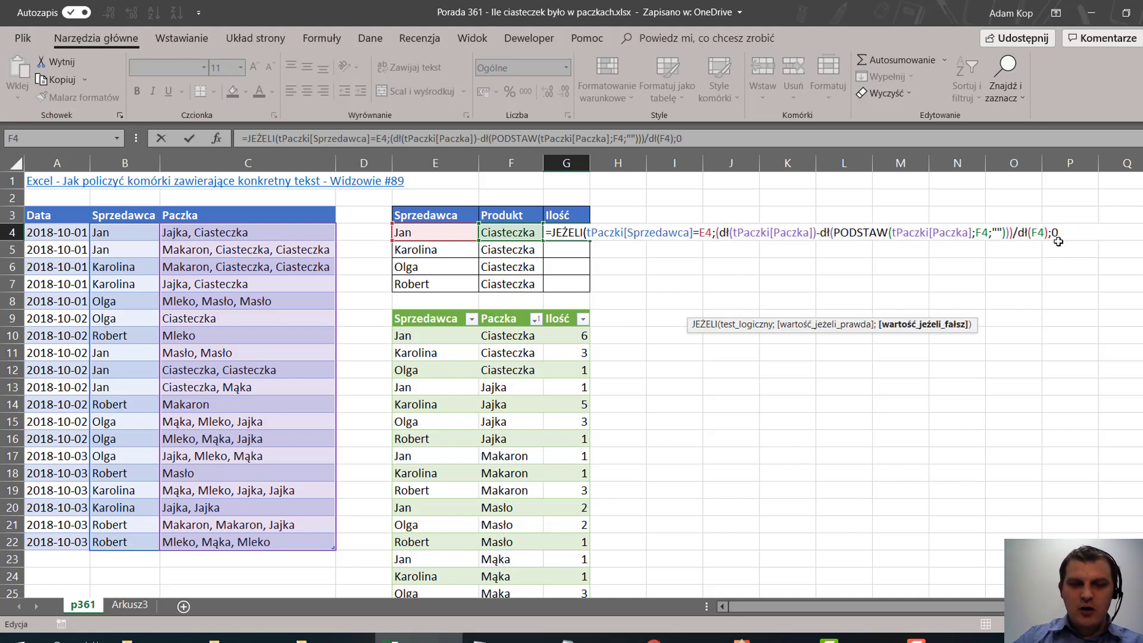
pyautogui.write(')')
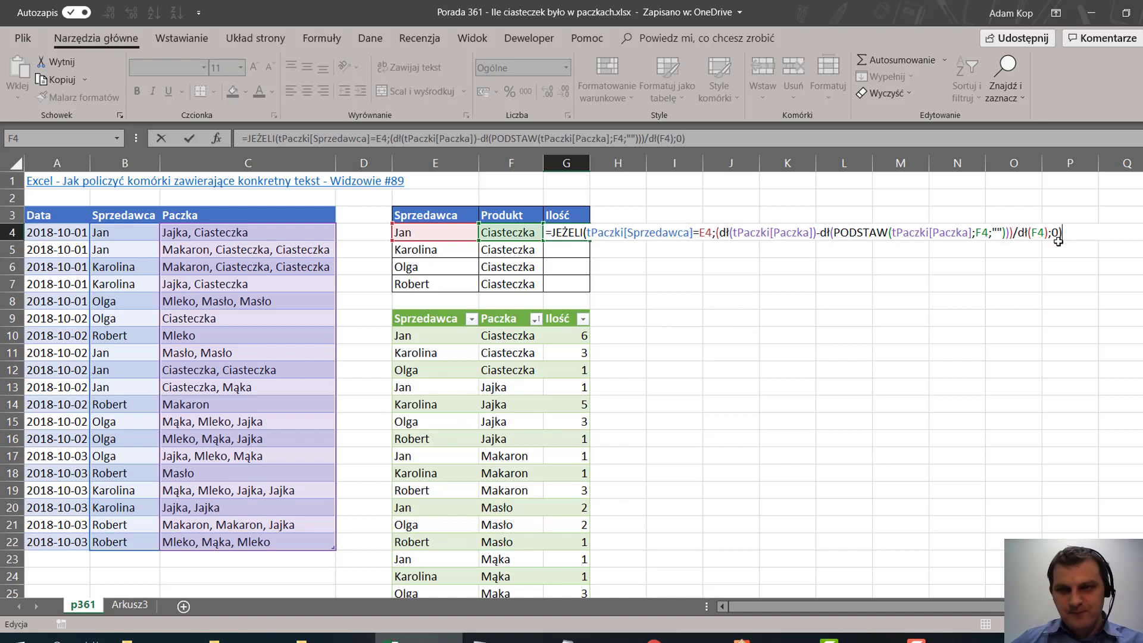
pyautogui.click(797, 232)
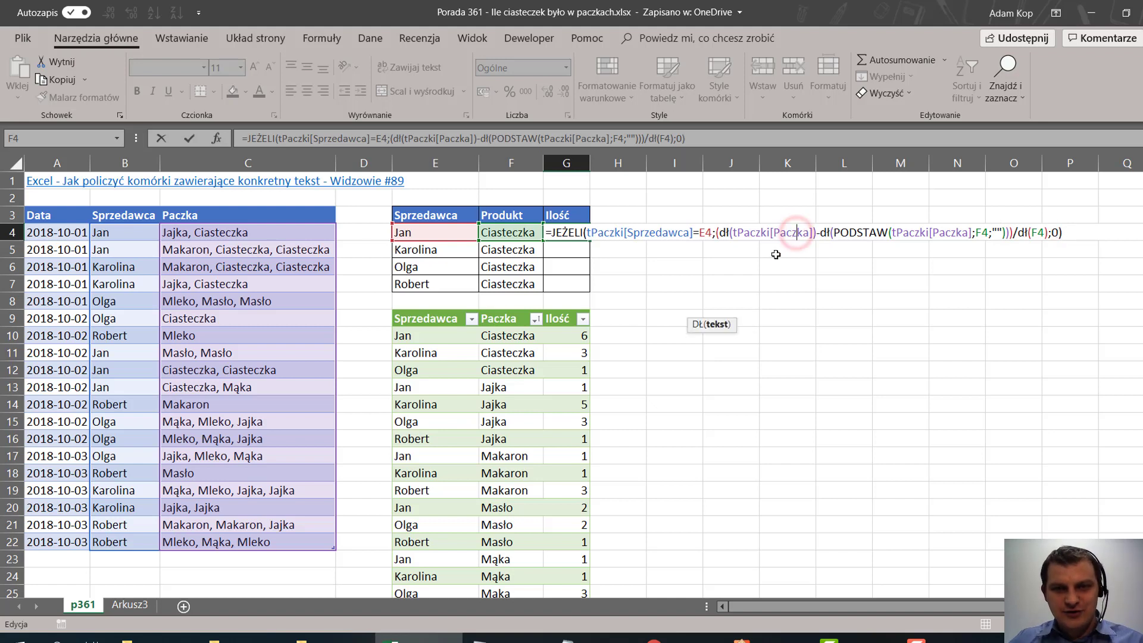
pyautogui.click(719, 233)
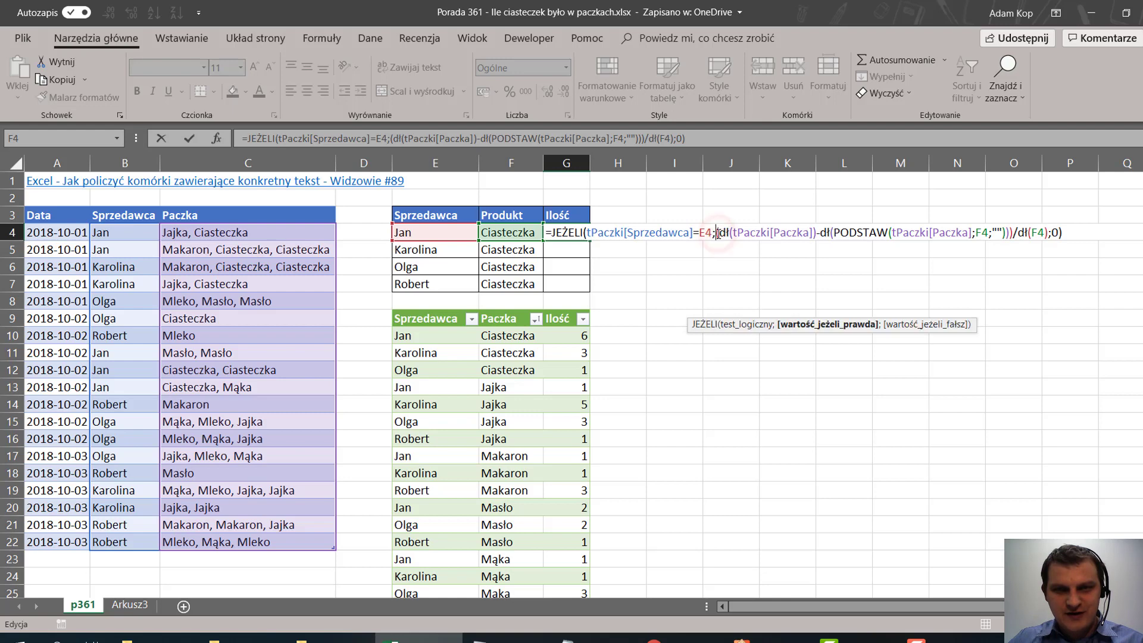
pyautogui.click(828, 325)
pyautogui.press('F9')
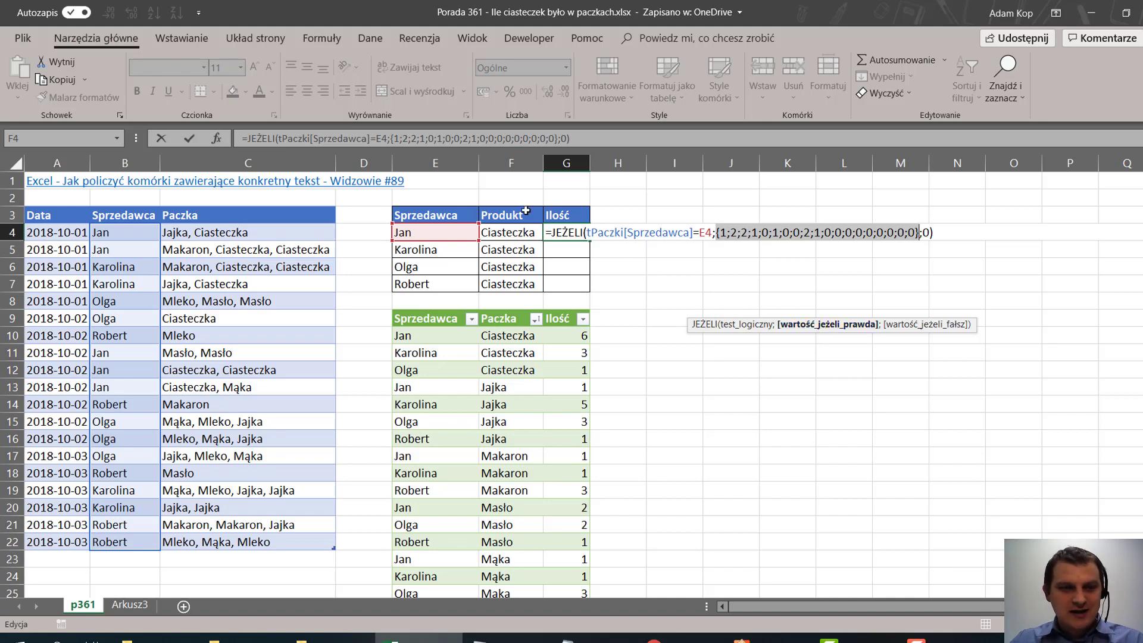
# Step: Paste the DŁ/PODSTAW division back over the number array and commit, so G4 shows 1
pyautogui.moveTo(437, 240); pyautogui.dragTo(487, 269)
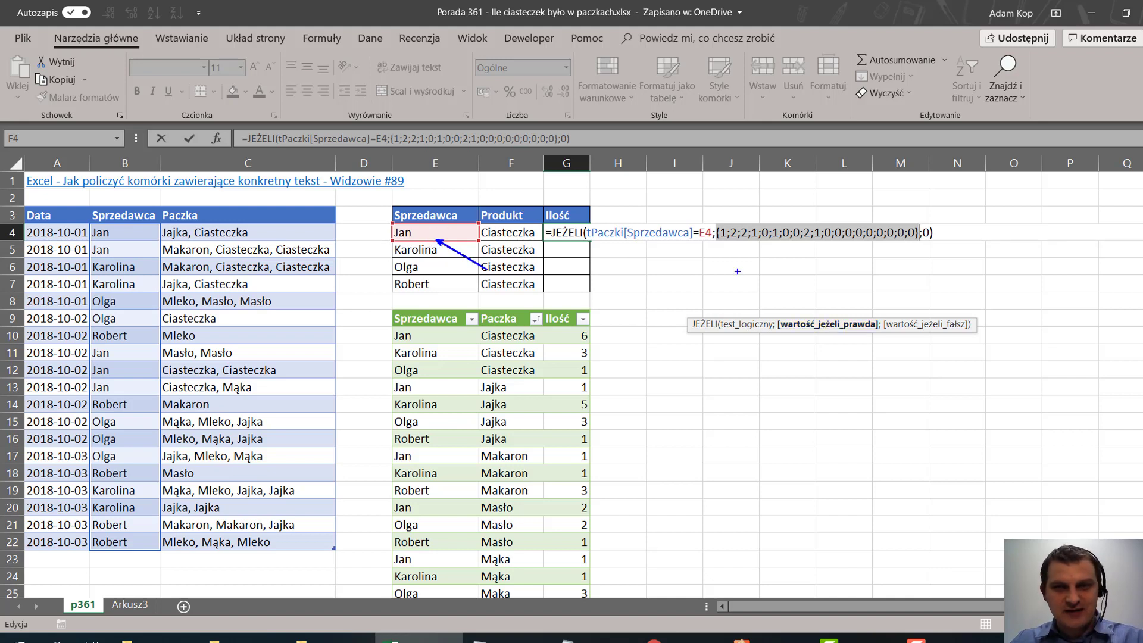
pyautogui.moveTo(923, 223); pyautogui.dragTo(940, 212)
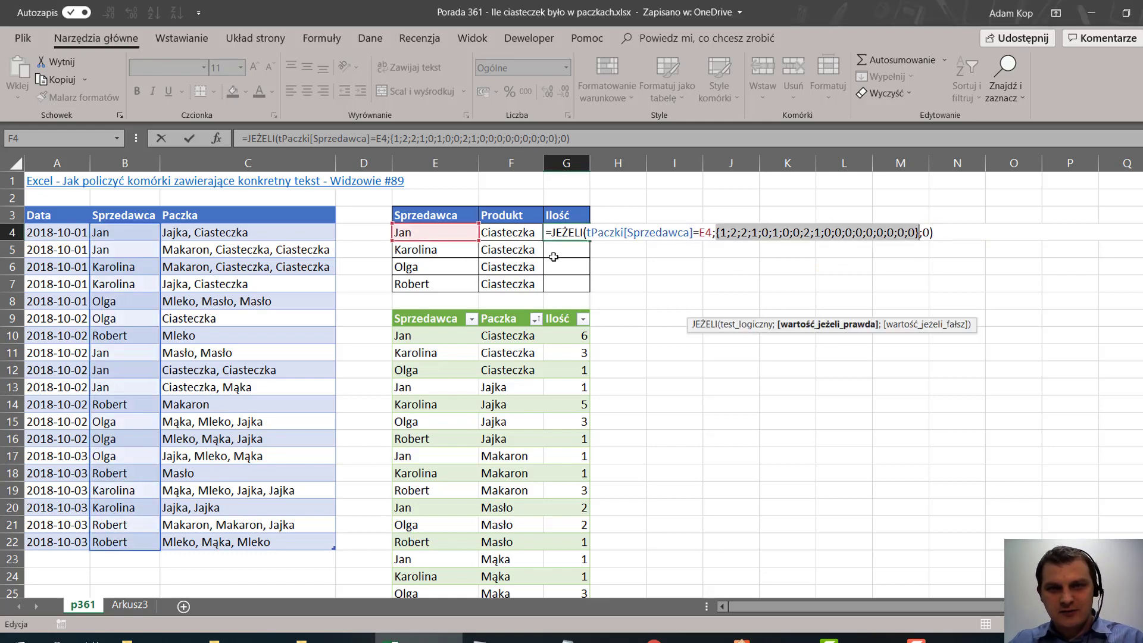
pyautogui.hotkey('ctrl', 'v')
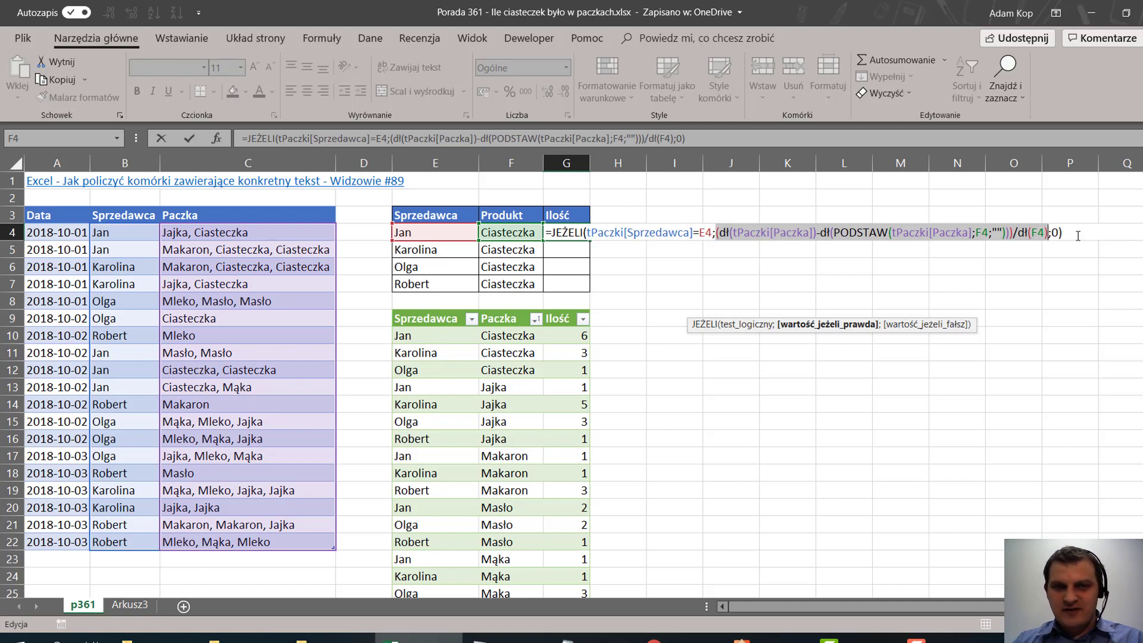
pyautogui.hotkey('ctrl', 'Return')
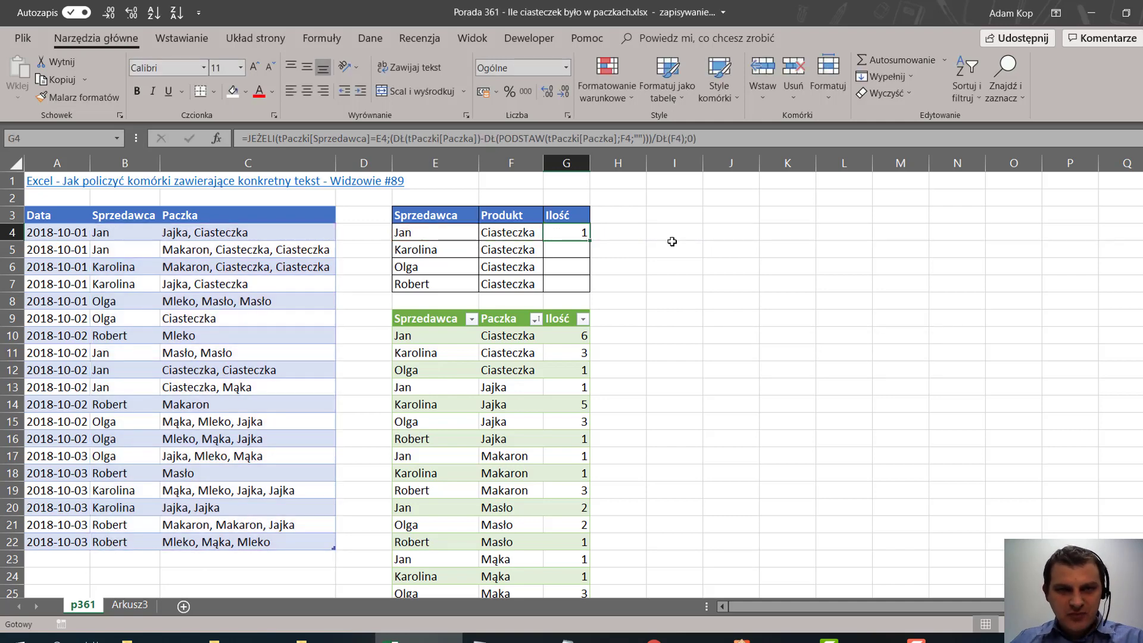
# Step: Wrap G4's formula in SUMA(...) and enter it with Ctrl+Shift+Enter, giving 6
pyautogui.press('F2')
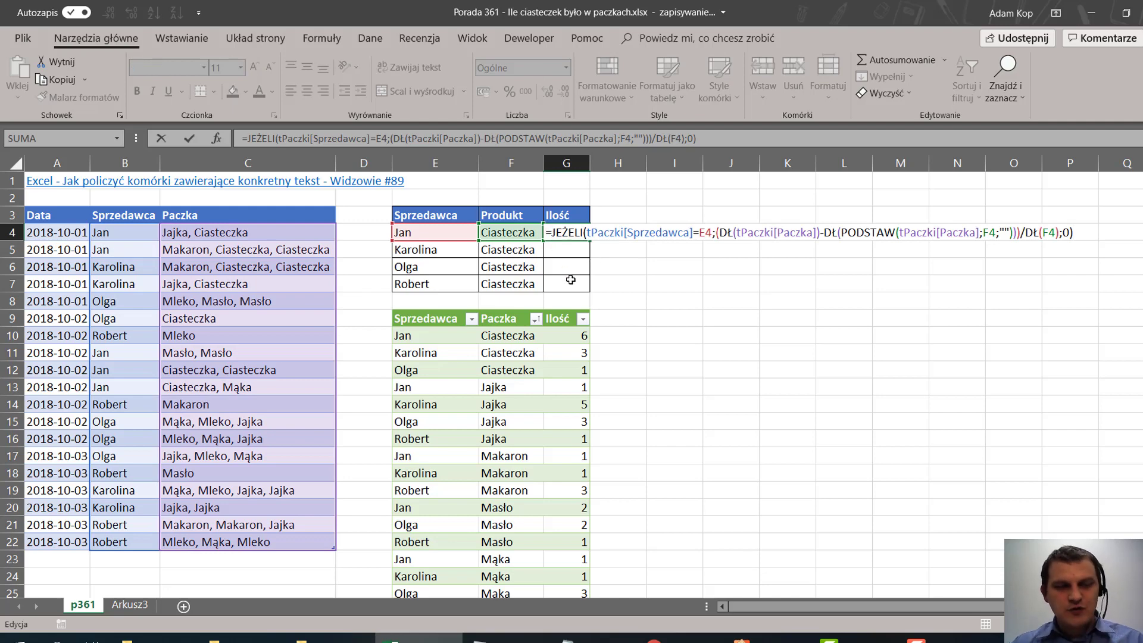
pyautogui.press('Home')
pyautogui.press('Right')
pyautogui.write('SUMA')
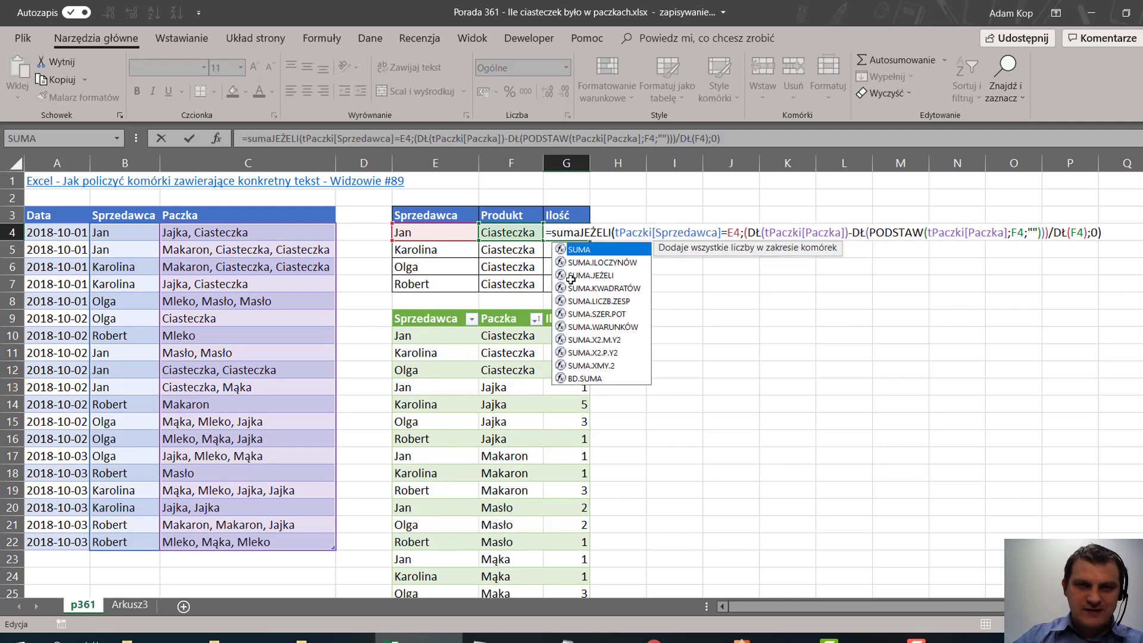
pyautogui.write('(')
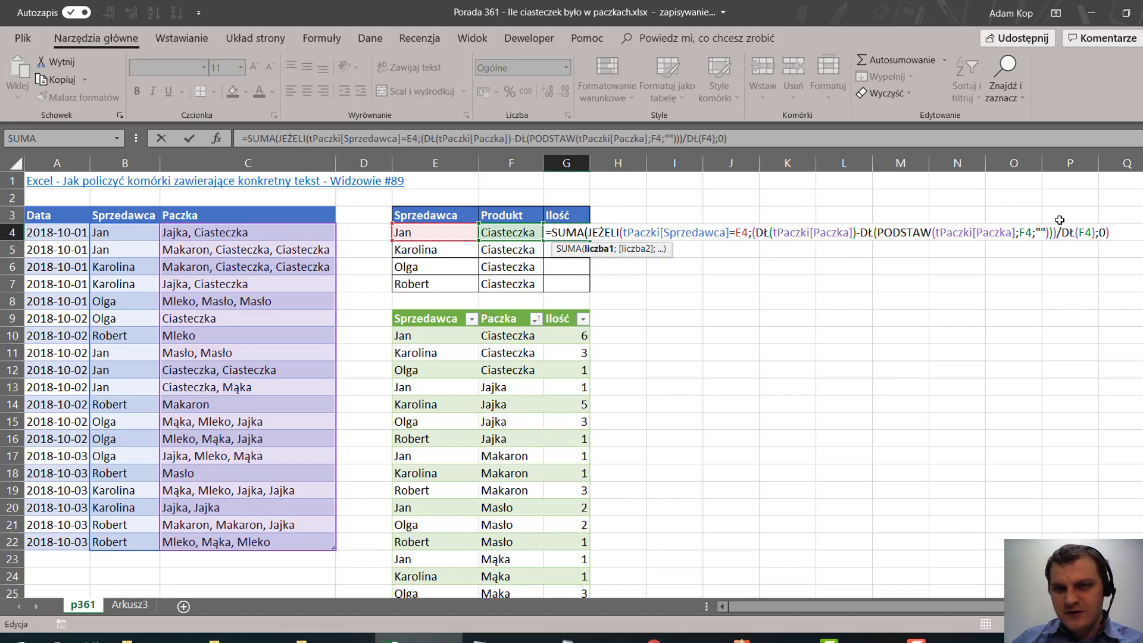
pyautogui.click(1111, 232)
pyautogui.write(')')
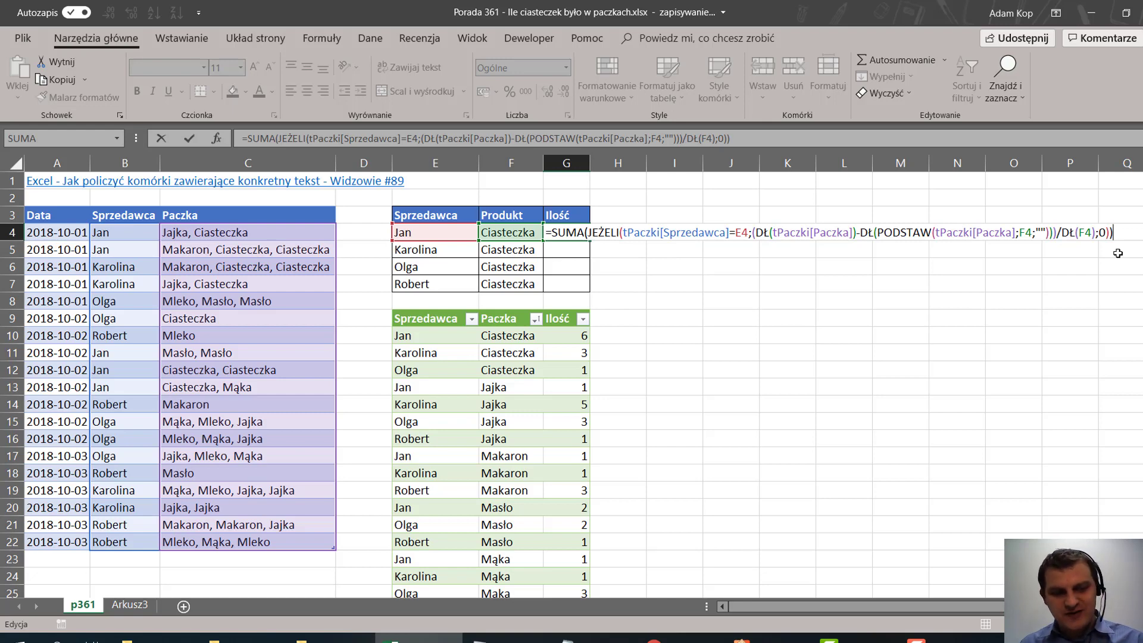
pyautogui.hotkey('ctrl', 'shift', 'Return')
pyautogui.hotkey('ctrl', 'shift', 'Return')
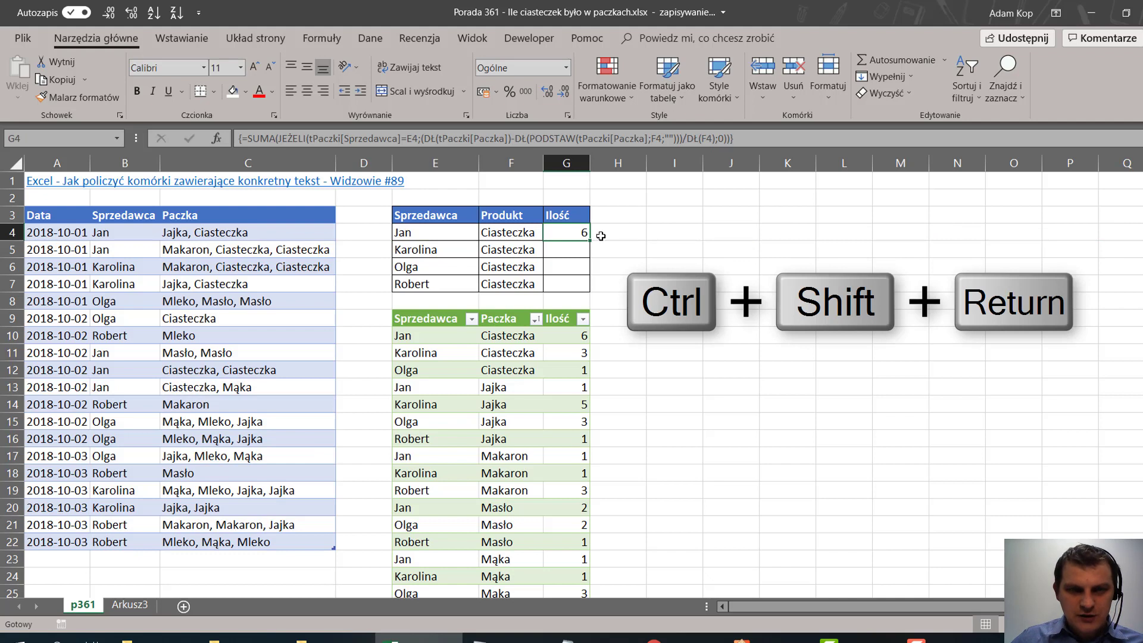
# Step: Fill G4's array formula down to G7
pyautogui.moveTo(588, 242); pyautogui.dragTo(587, 286)
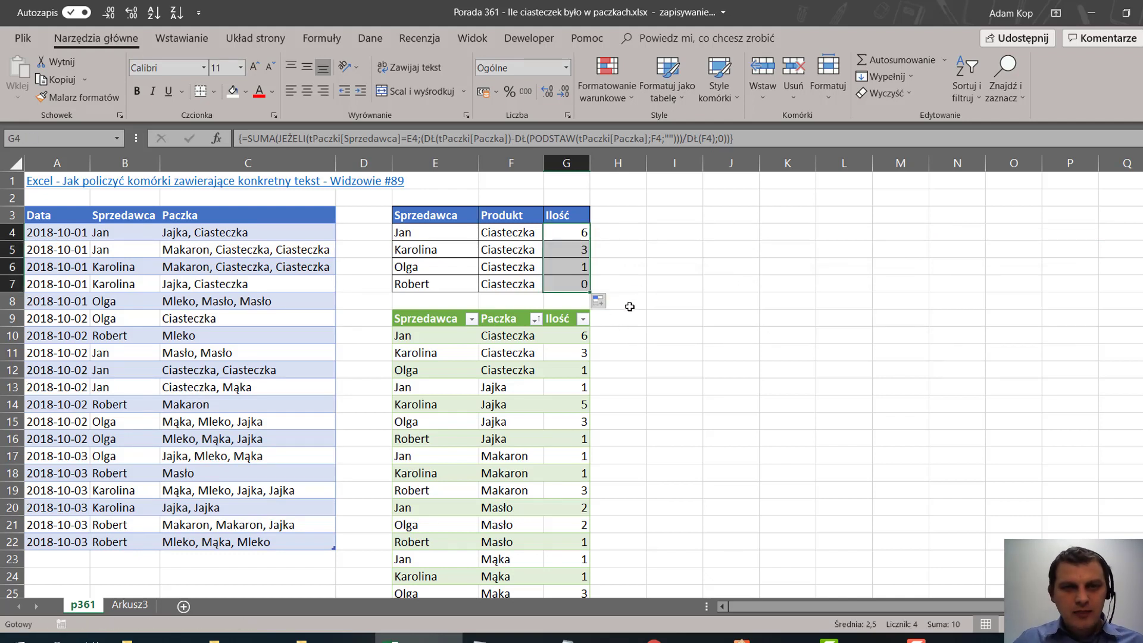
pyautogui.click(577, 324)
pyautogui.press('Down')
pyautogui.press('Down')
pyautogui.press('Down')
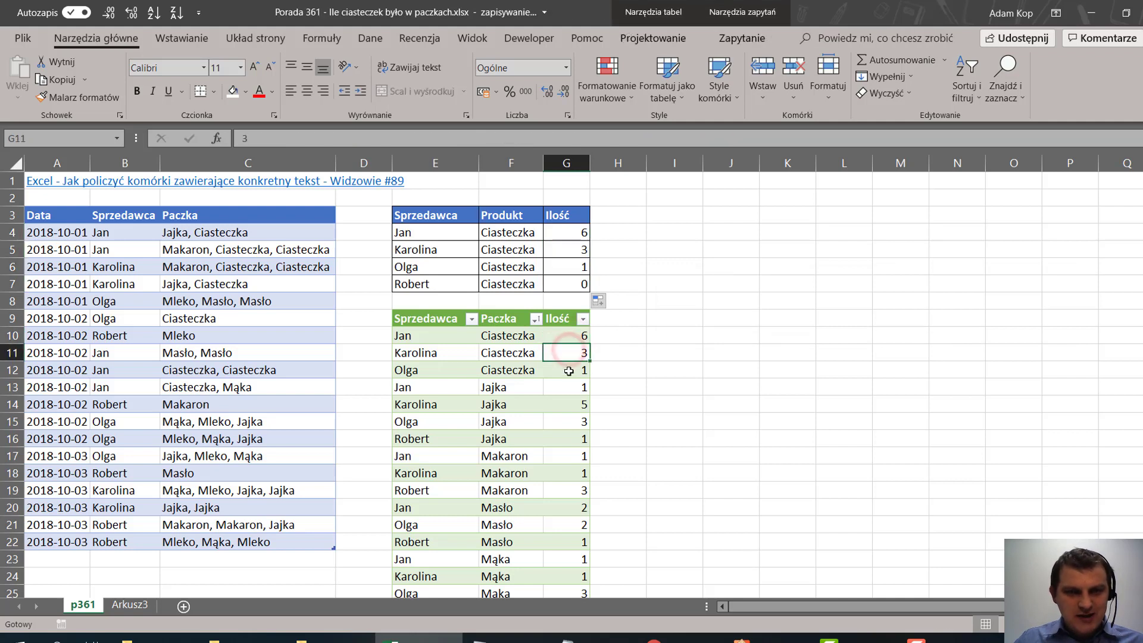
# Step: Append another Ciasteczka to C5's package list and confirm G4 now shows 7
pyautogui.doubleClick(309, 250)
pyautogui.write(',')
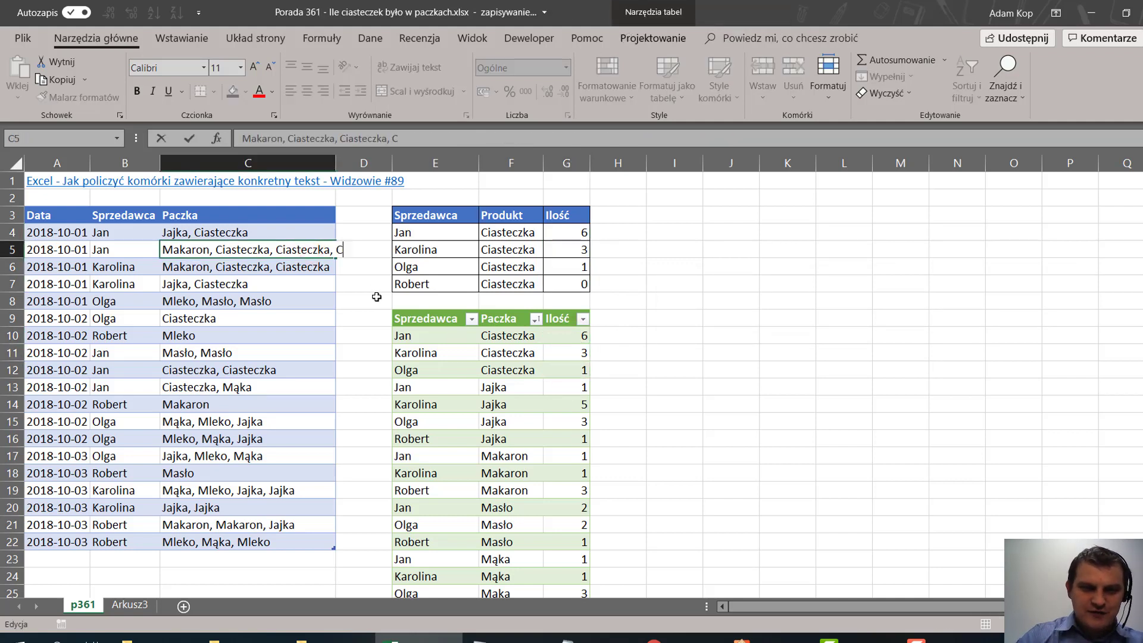
pyautogui.write('Ciast')
pyautogui.press('BackSpace')
pyautogui.press('BackSpace')
pyautogui.press('BackSpace')
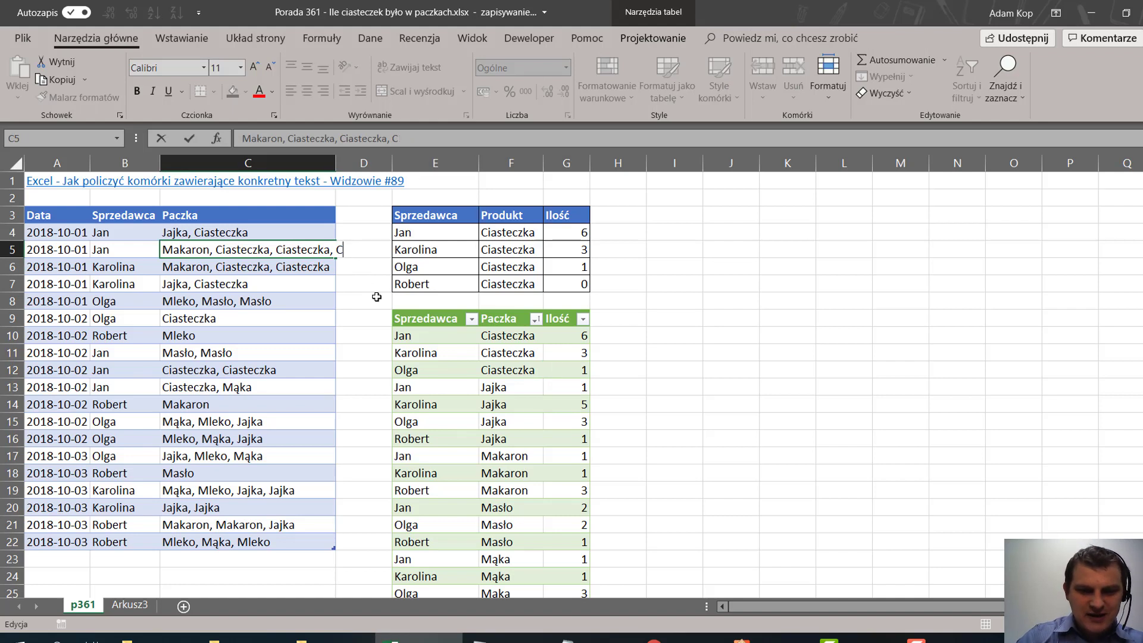
pyautogui.write('iasteczka')
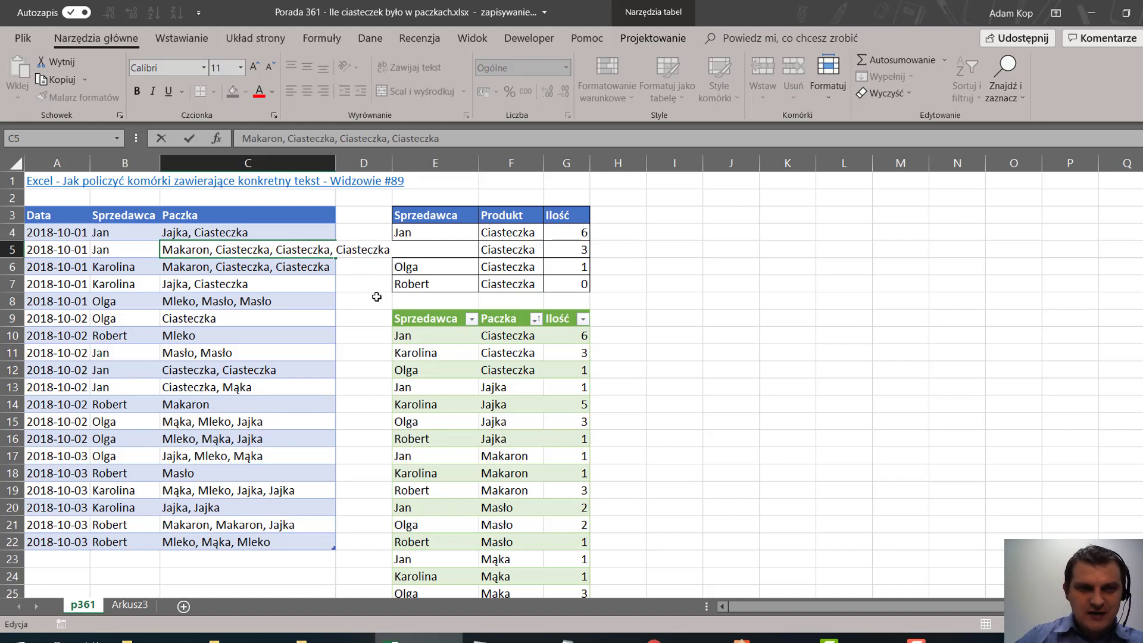
pyautogui.press('Return')
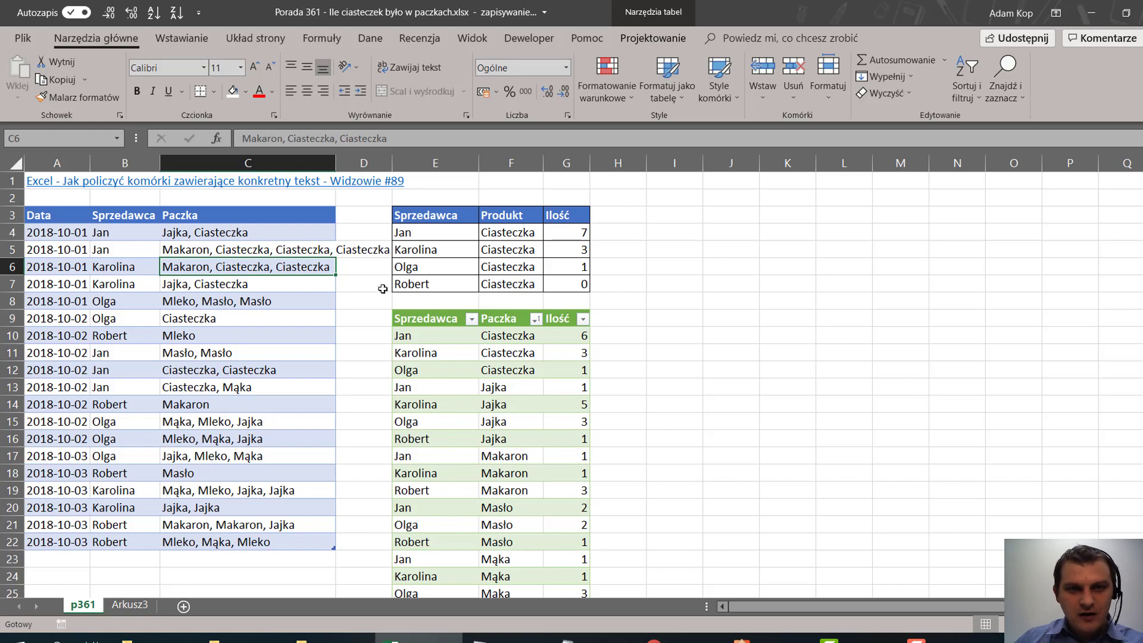
pyautogui.click(519, 245)
pyautogui.rightClick(519, 244)
pyautogui.click(798, 282)
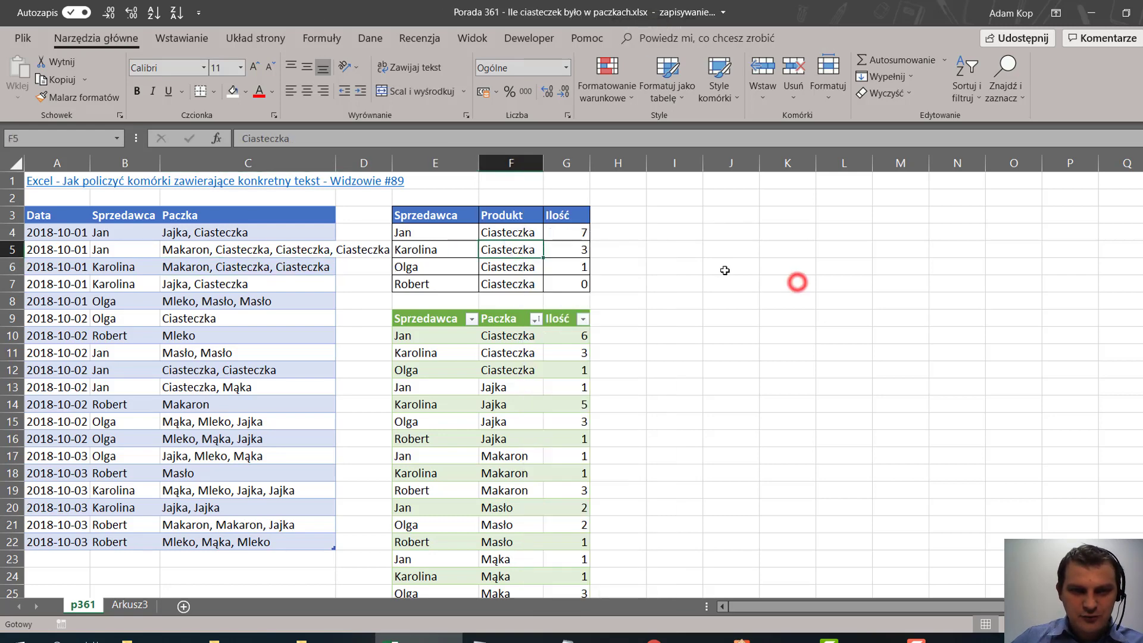
pyautogui.click(572, 231)
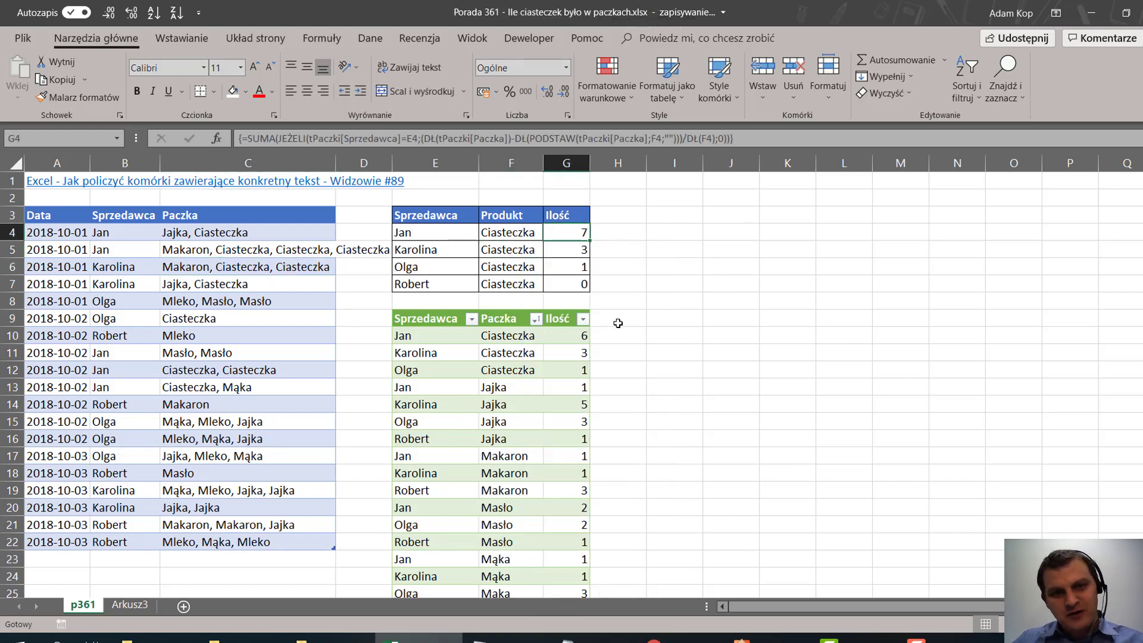
# Step: Refresh the green summary table and select Jan's Ciasteczka row E11:G11, now reading 7
pyautogui.rightClick(526, 421)
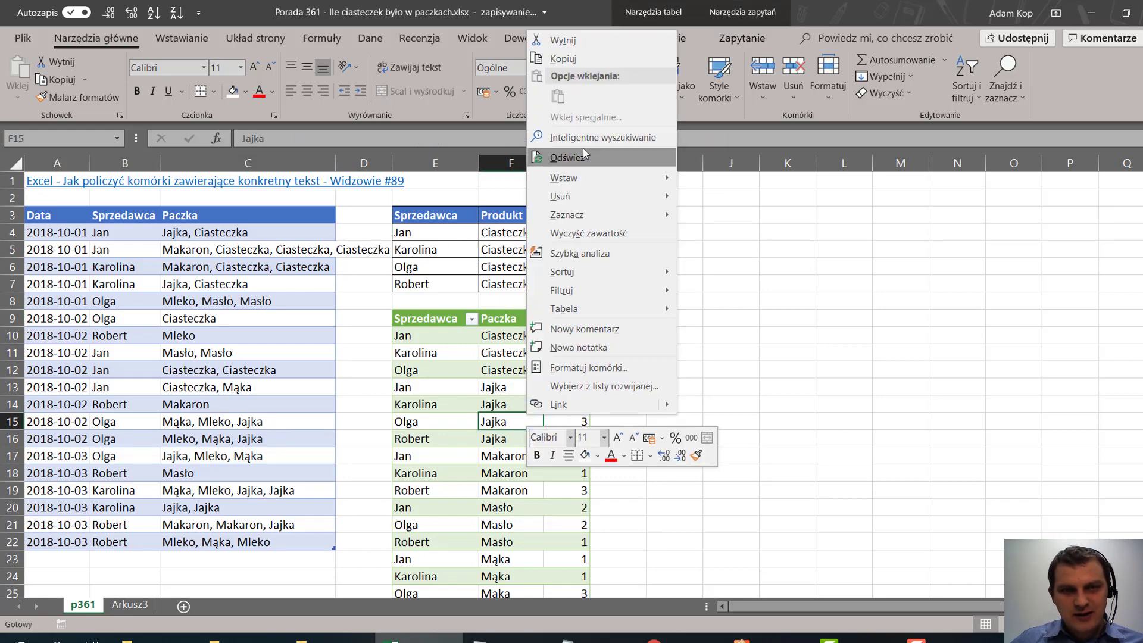
pyautogui.click(582, 158)
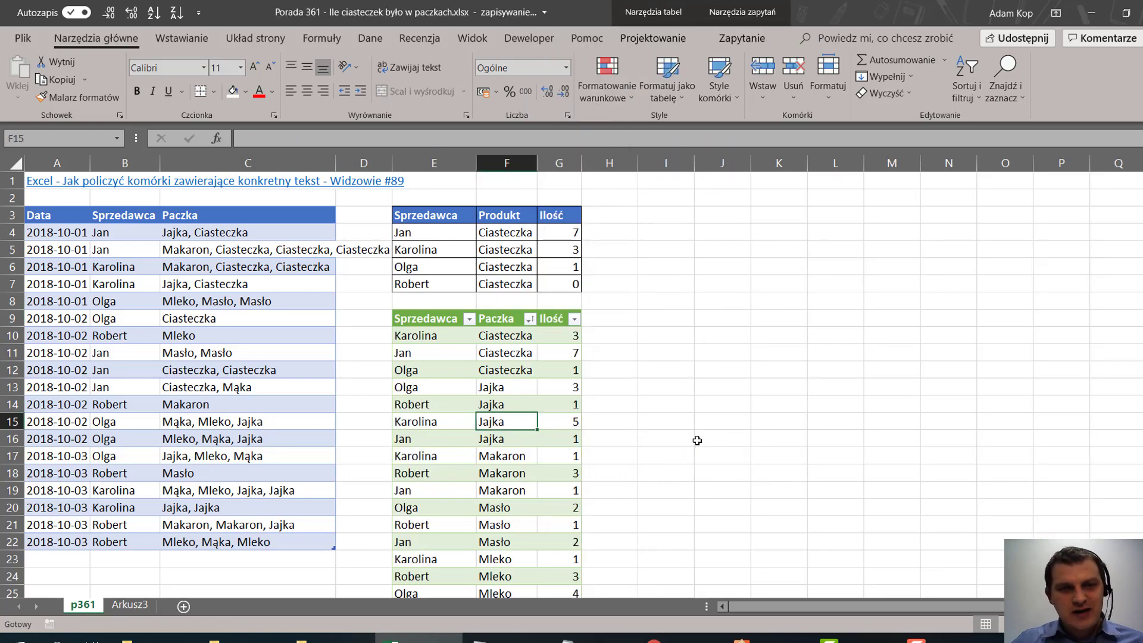
pyautogui.click(572, 354)
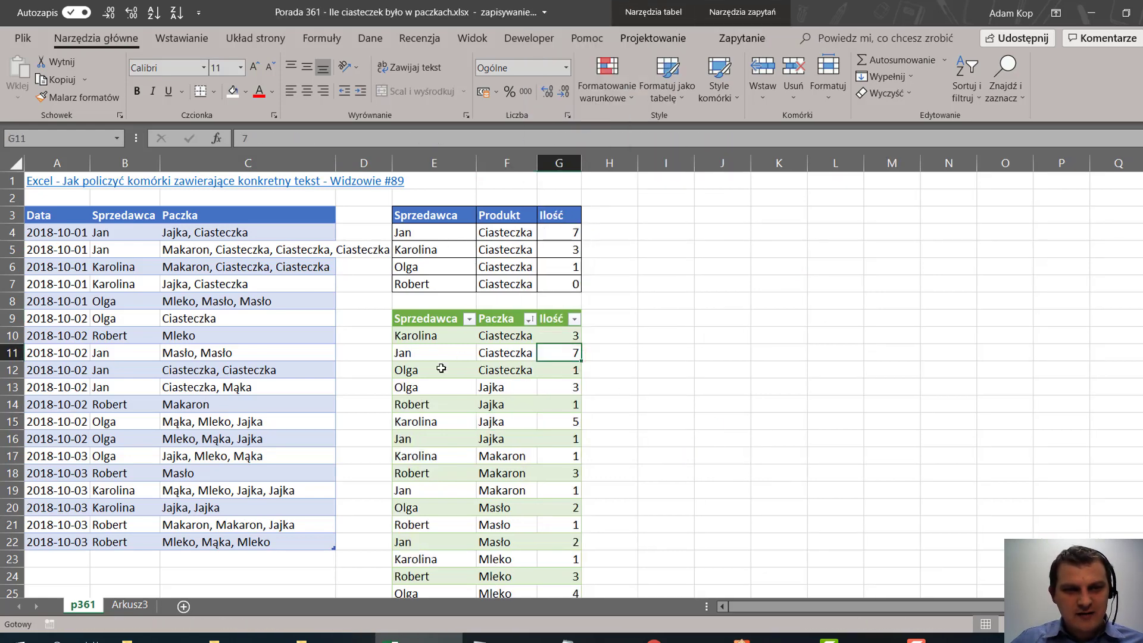
pyautogui.moveTo(428, 353); pyautogui.dragTo(573, 352)
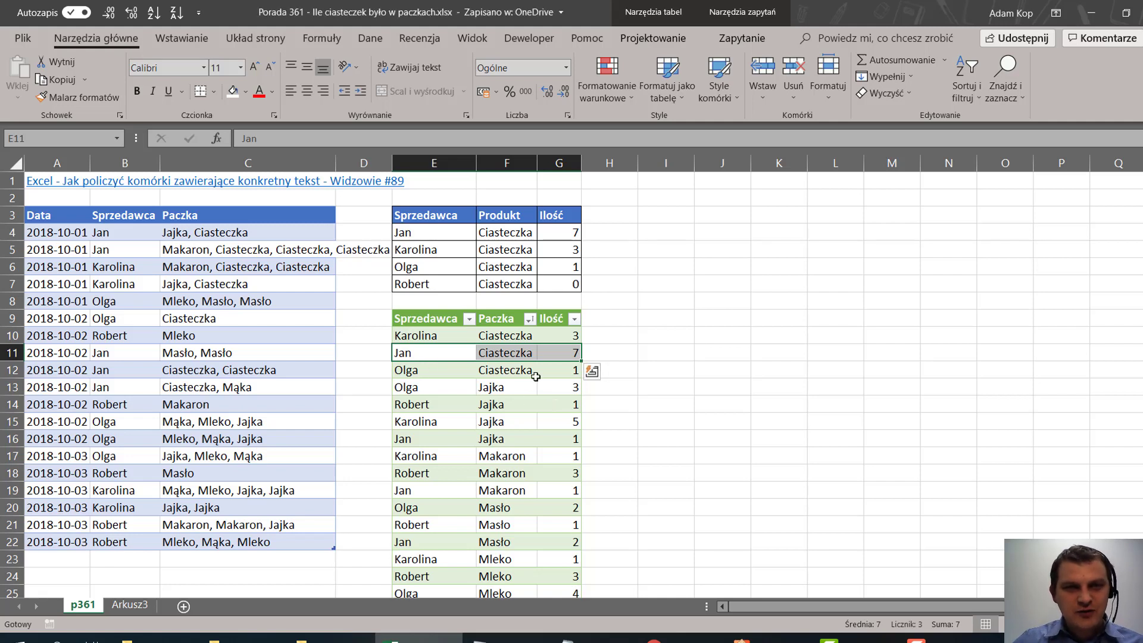
pyautogui.keyDown('ctrl'); pyautogui.moveTo(439, 232); pyautogui.dragTo(557, 232); pyautogui.keyUp('ctrl')
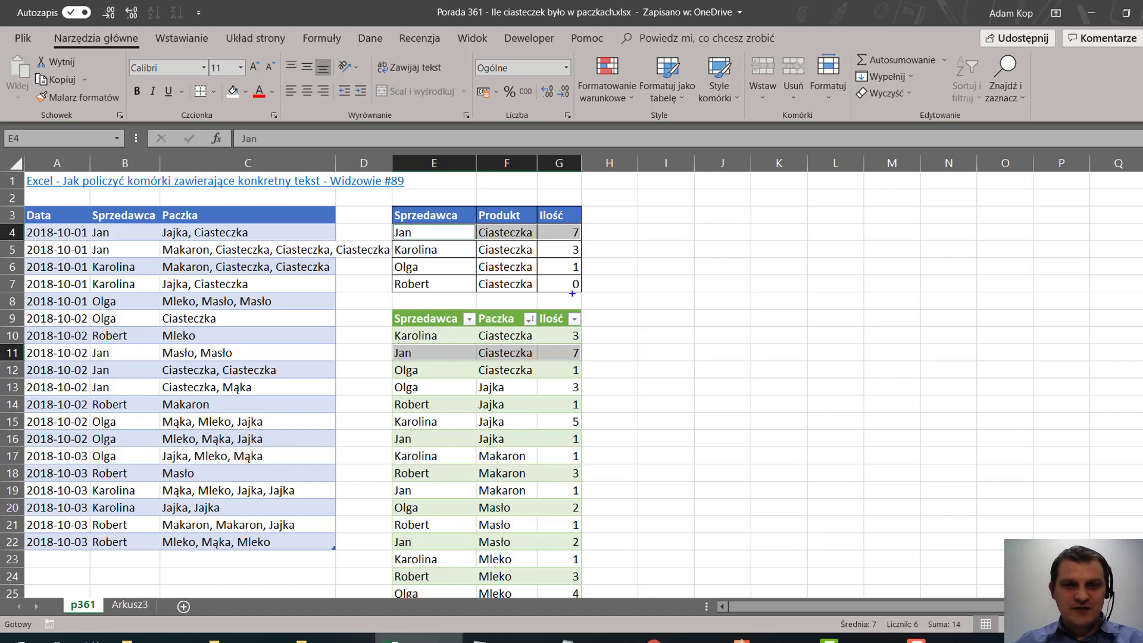
pyautogui.moveTo(579, 242); pyautogui.dragTo(606, 254)
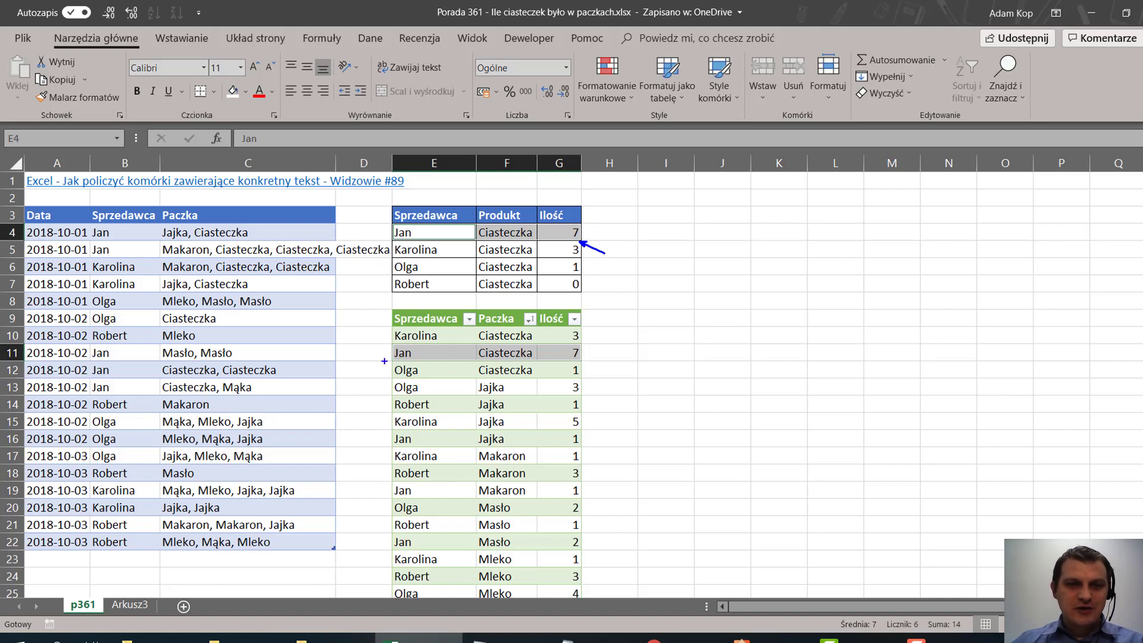
pyautogui.moveTo(378, 360); pyautogui.dragTo(557, 361)
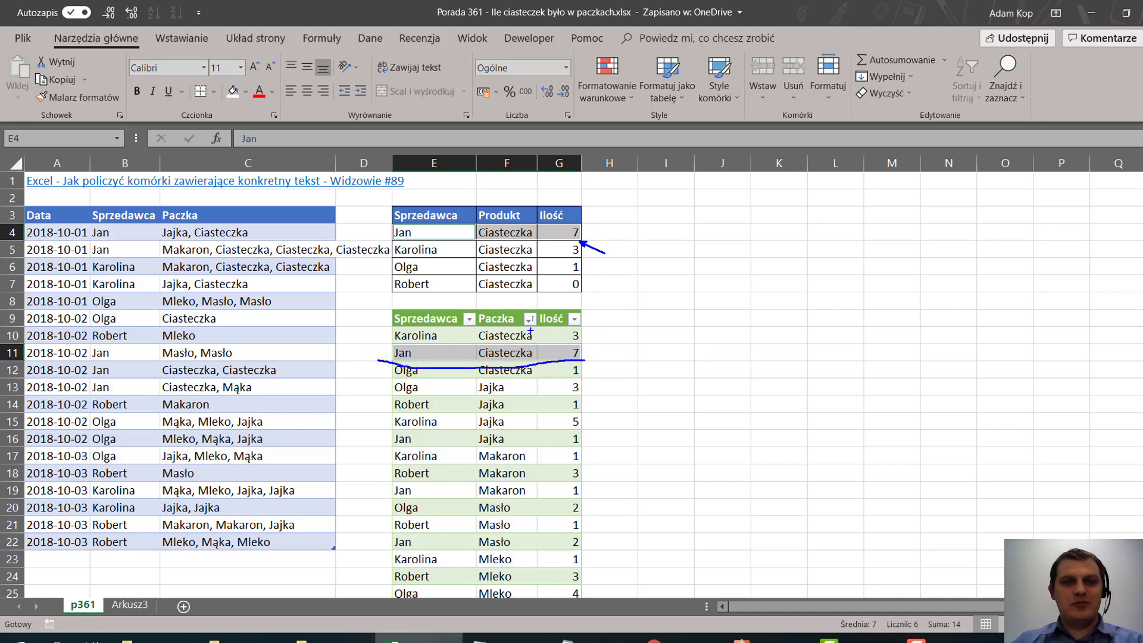
pyautogui.press('Escape')
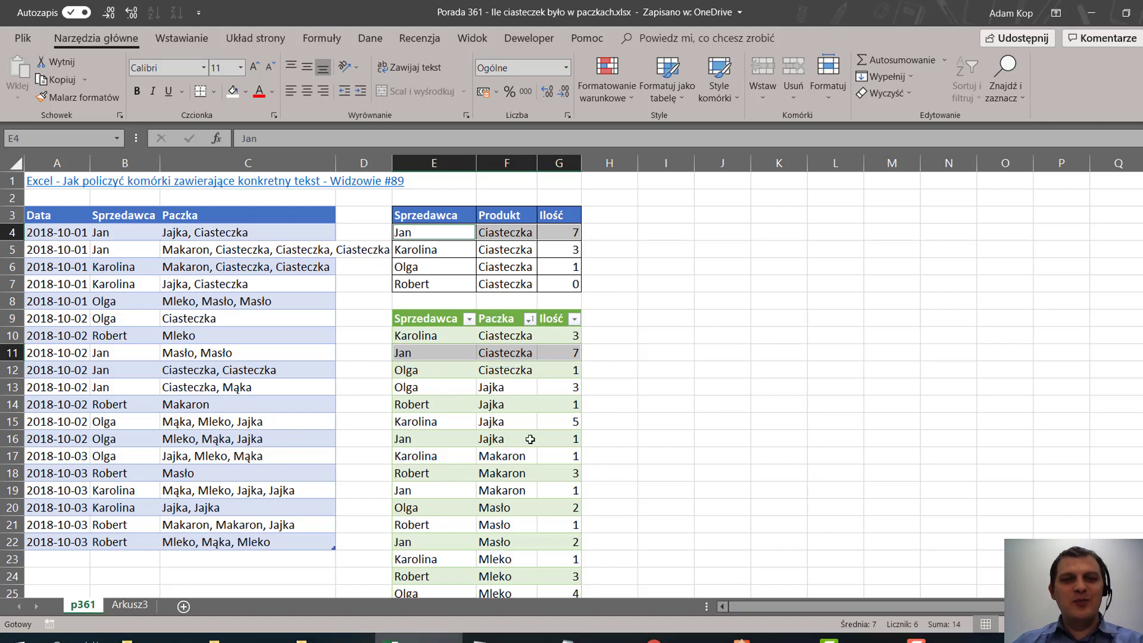